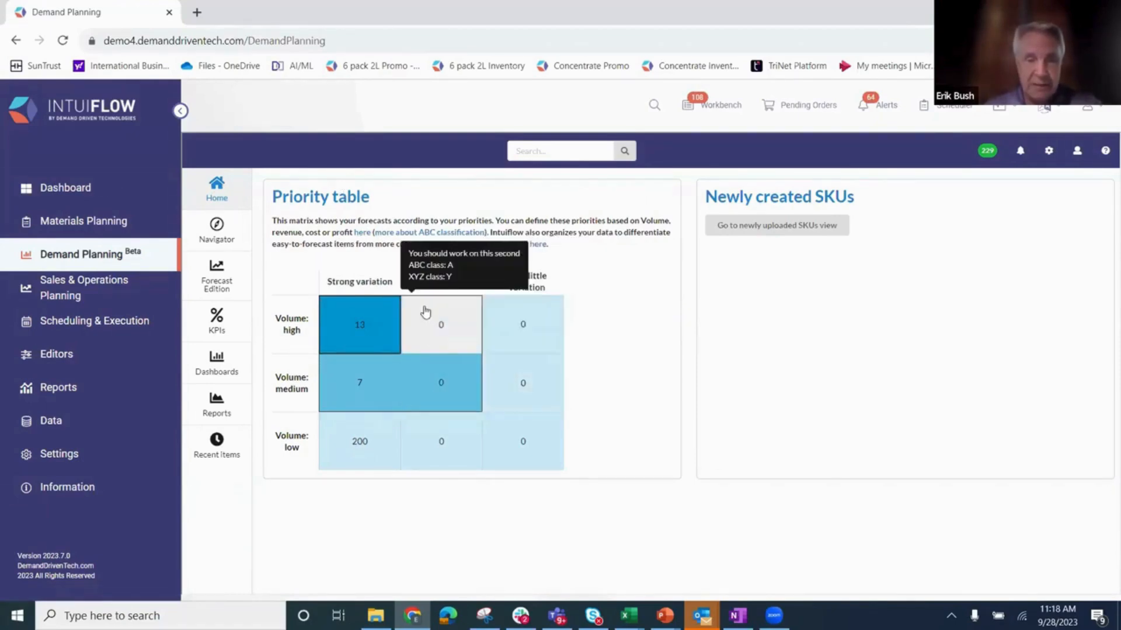
Open the Navigator's SKU list and review which saved views are available
left_click(356, 331)
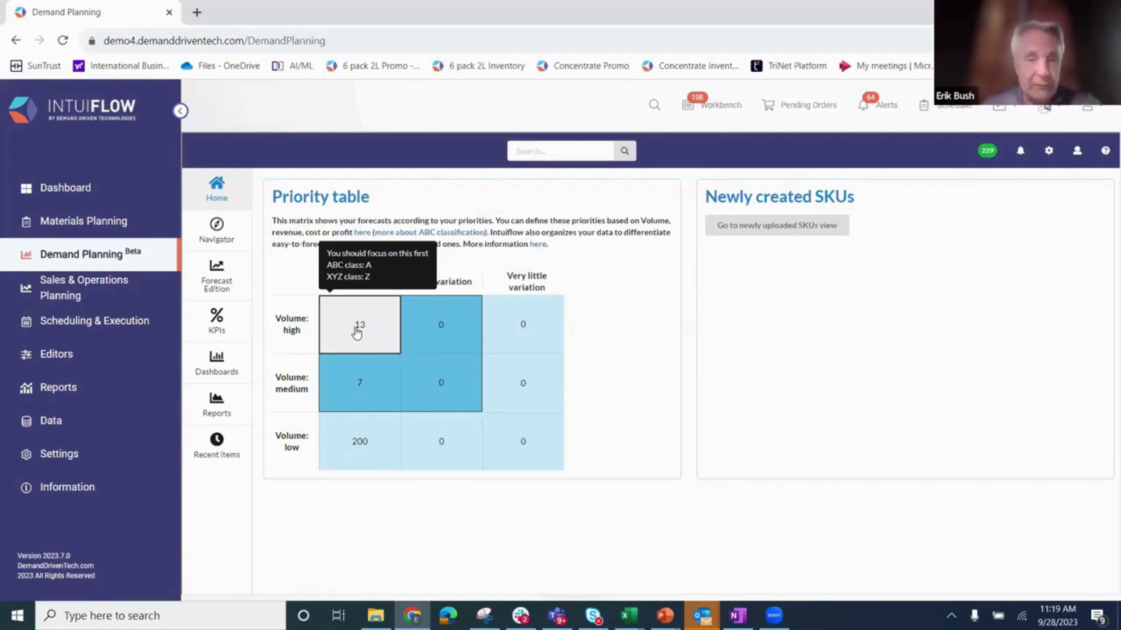
left_click(221, 241)
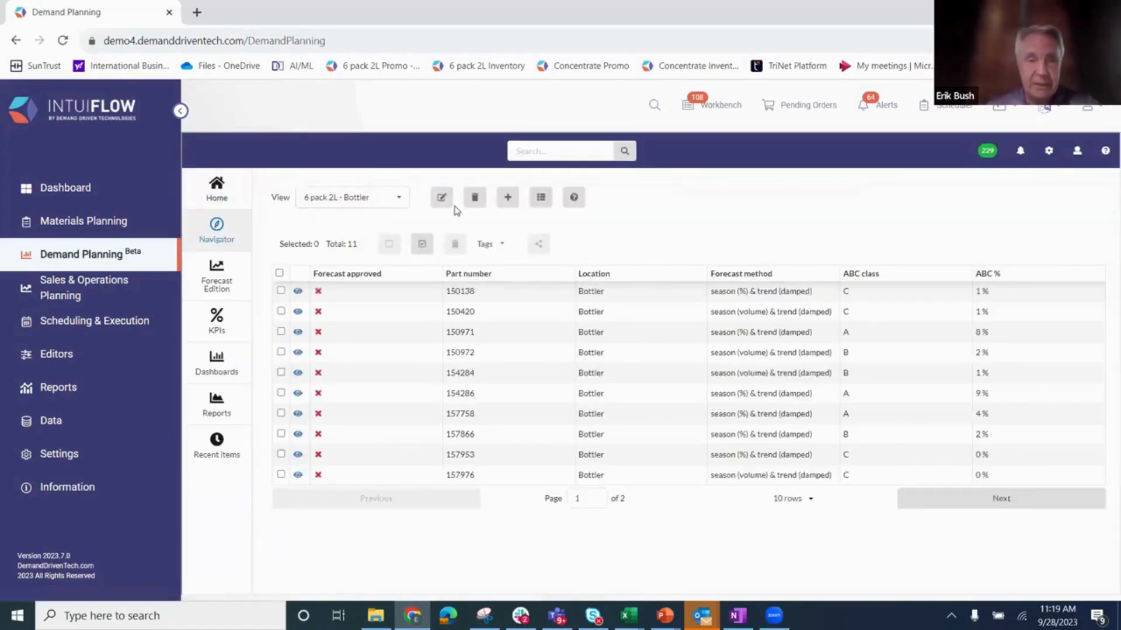
left_click(395, 199)
scroll(386, 267, "down", 5)
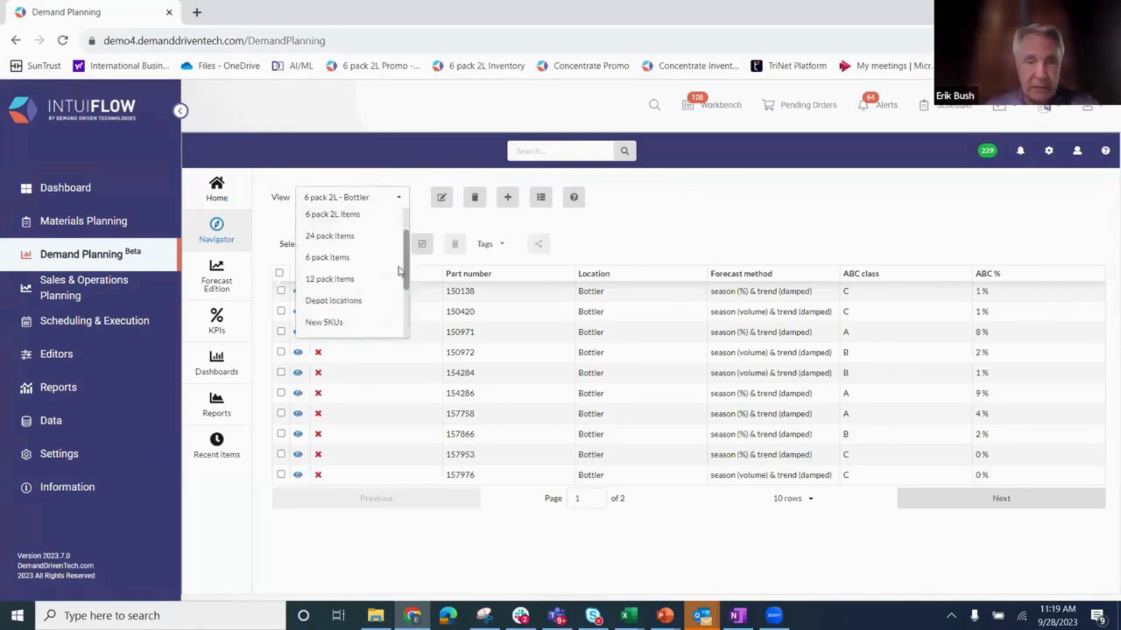
scroll(376, 310, "down", 1)
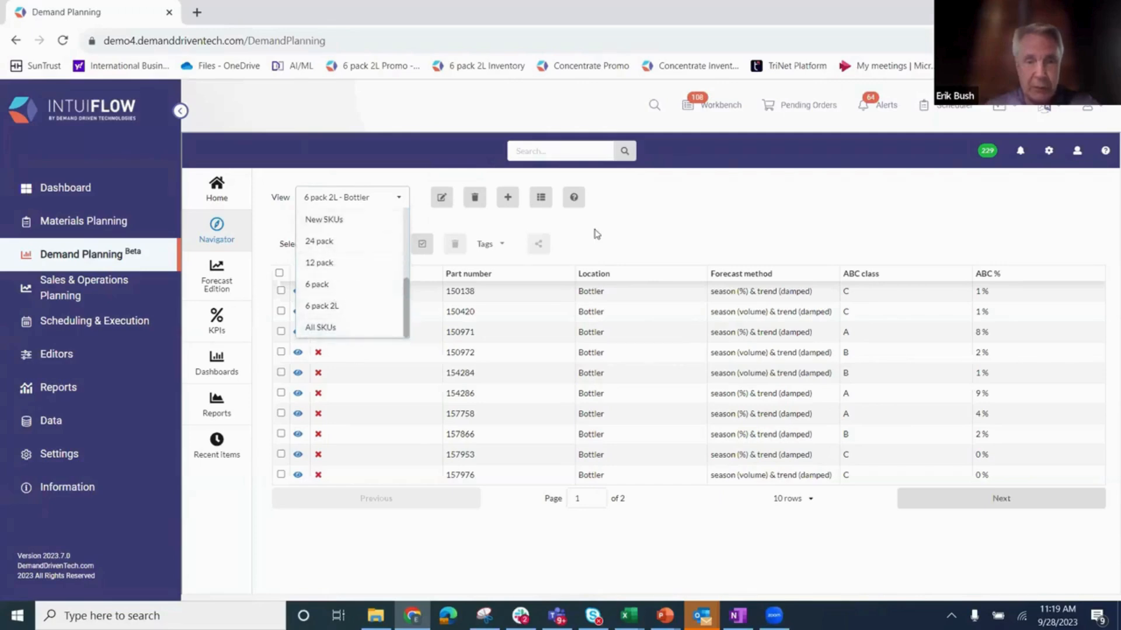
left_click(697, 219)
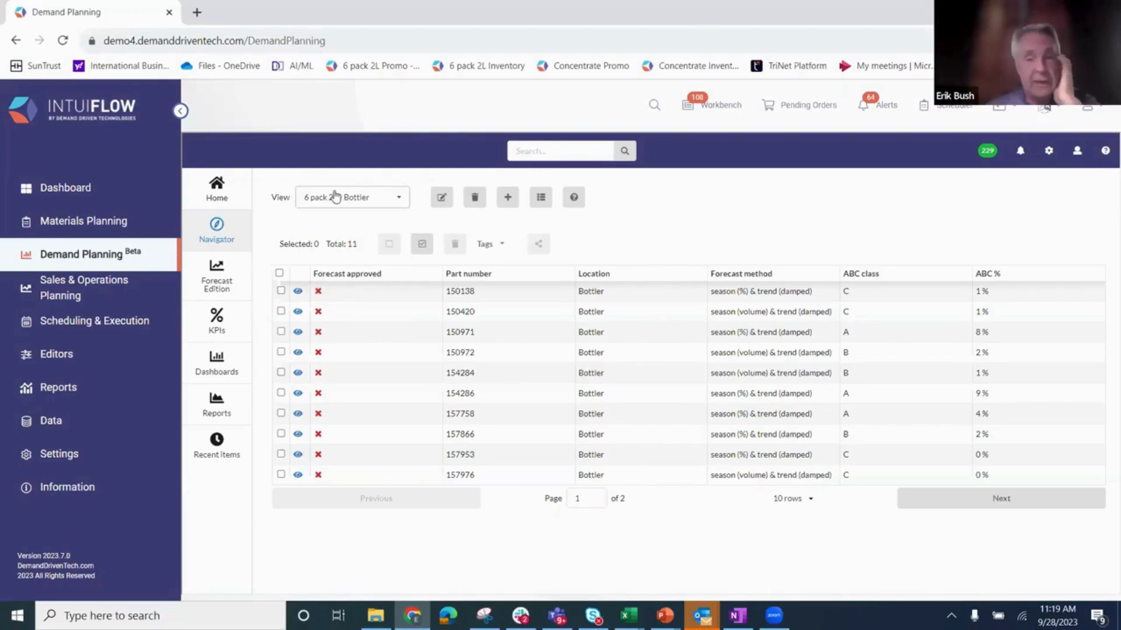
Open the demand forecast of part 150138 at Bottler, advance to part 150971 and review its forecast method options
left_click(298, 291)
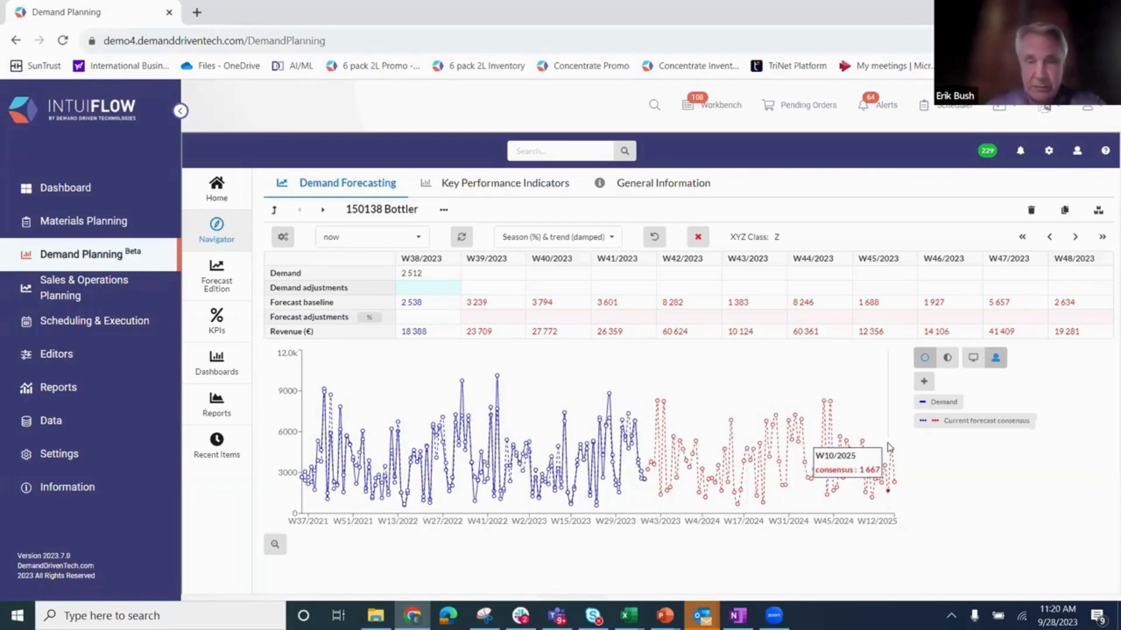
left_click(322, 211)
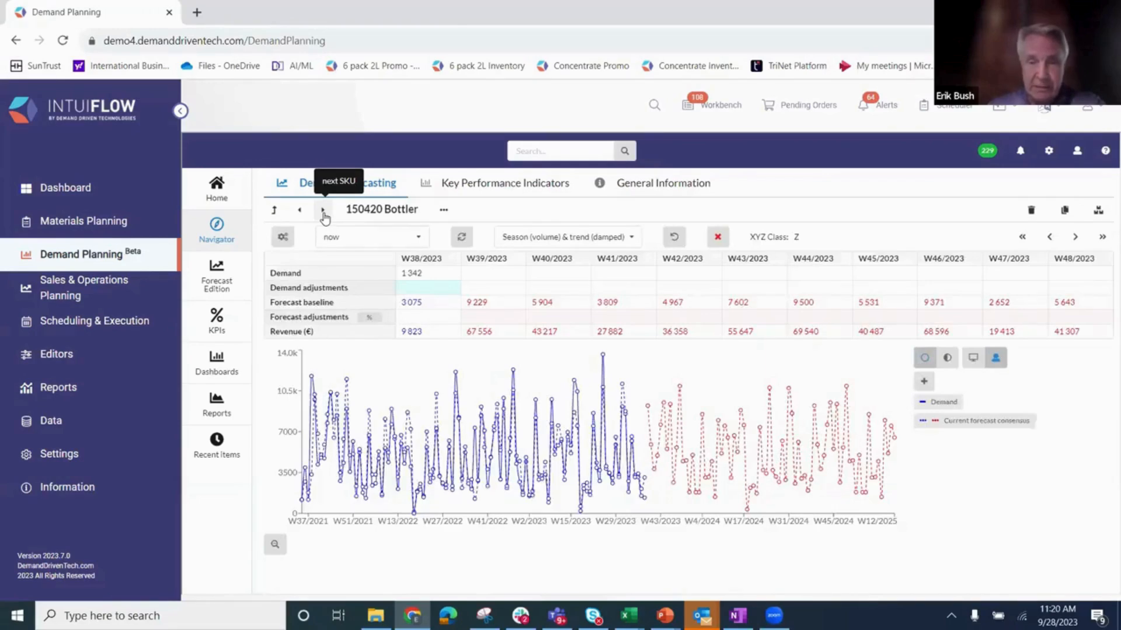
left_click(323, 213)
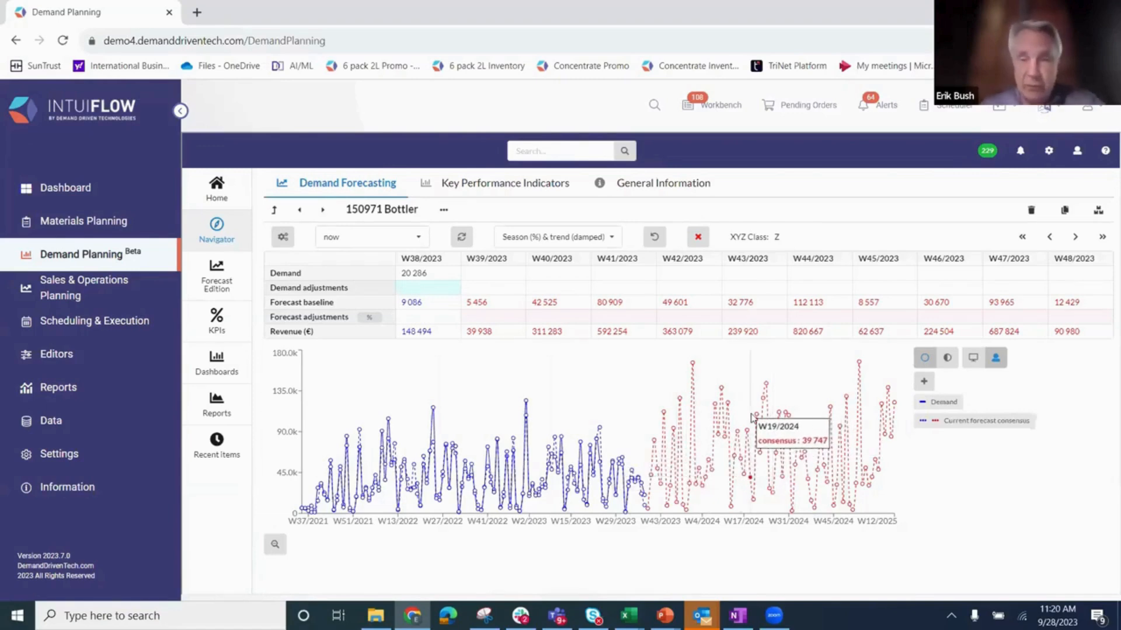
left_click(613, 240)
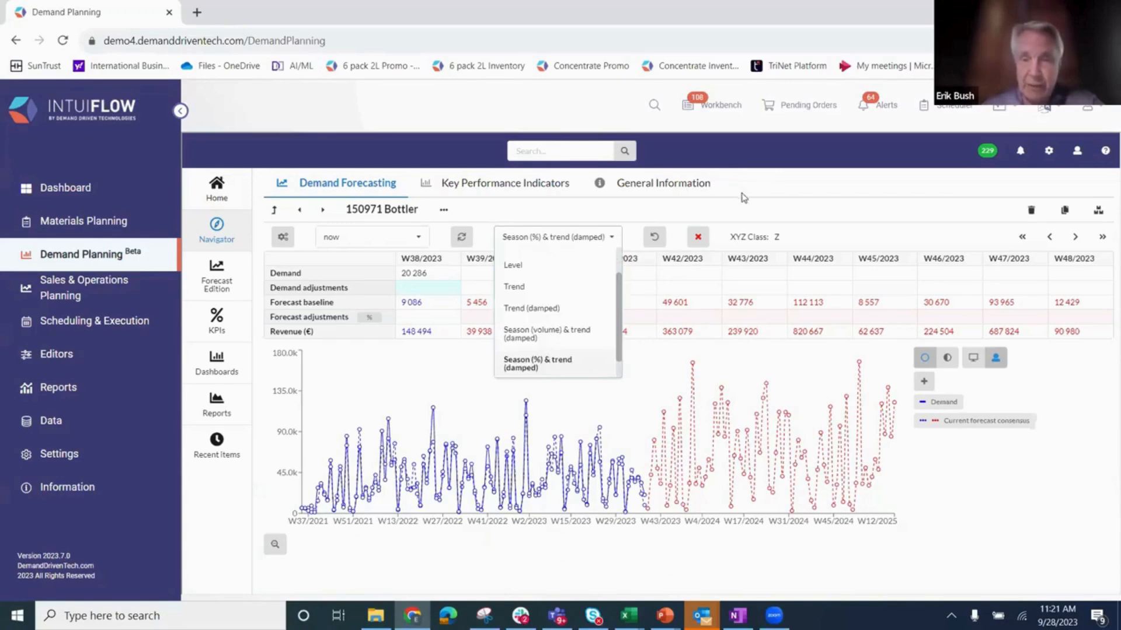
left_click(782, 199)
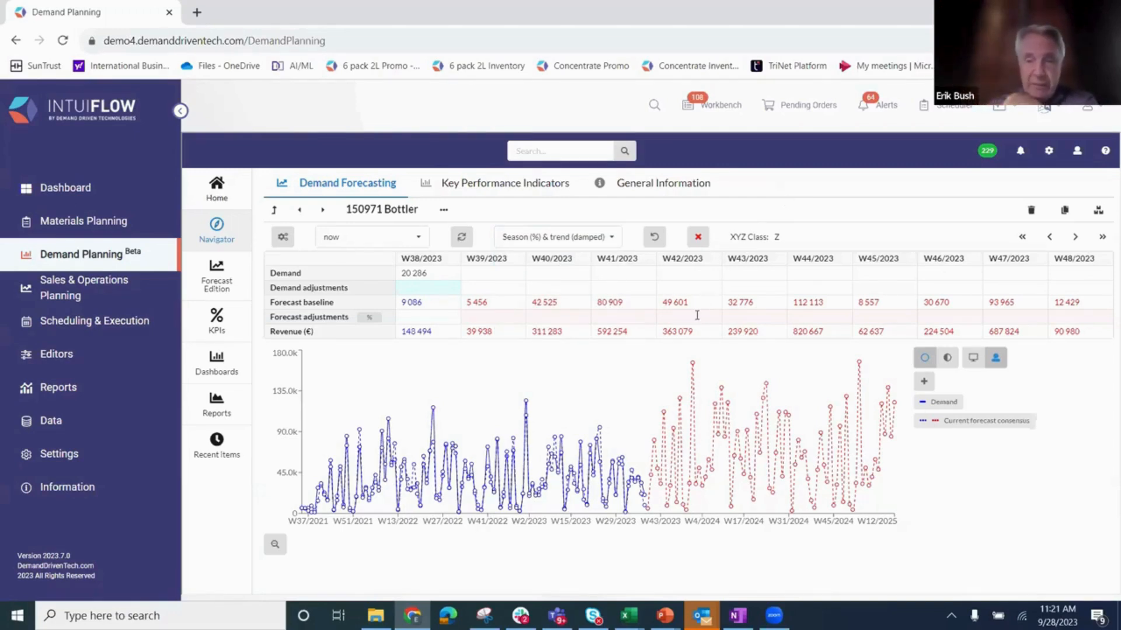
Set the W43/2023 forecast adjustment for part 150971 at Bottler to 100 000
left_click(757, 314)
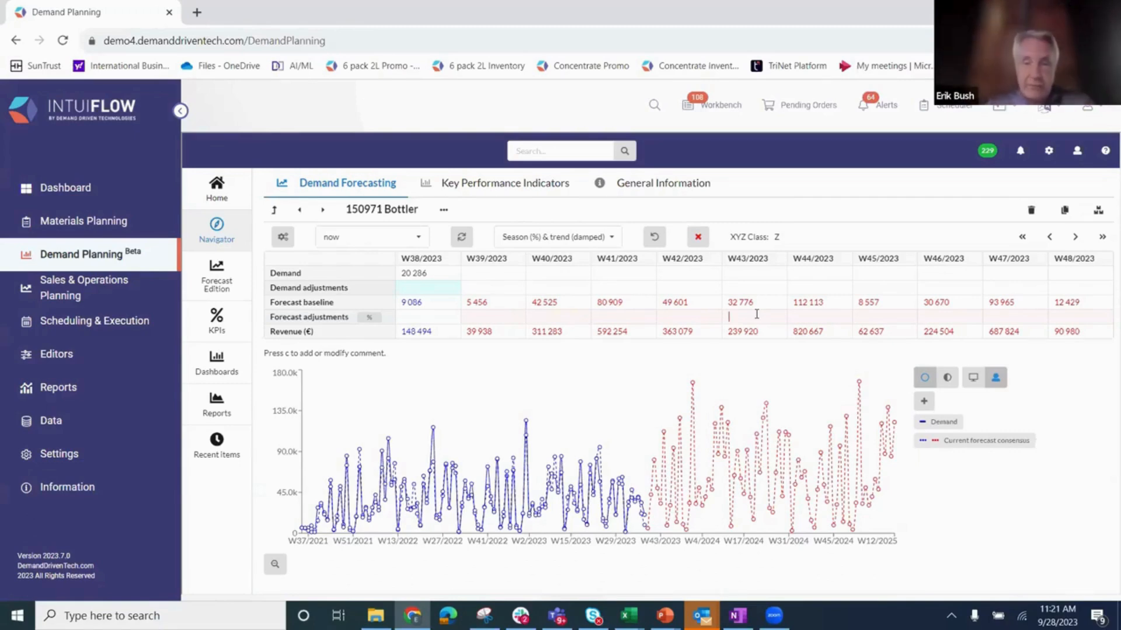
type("100 ")
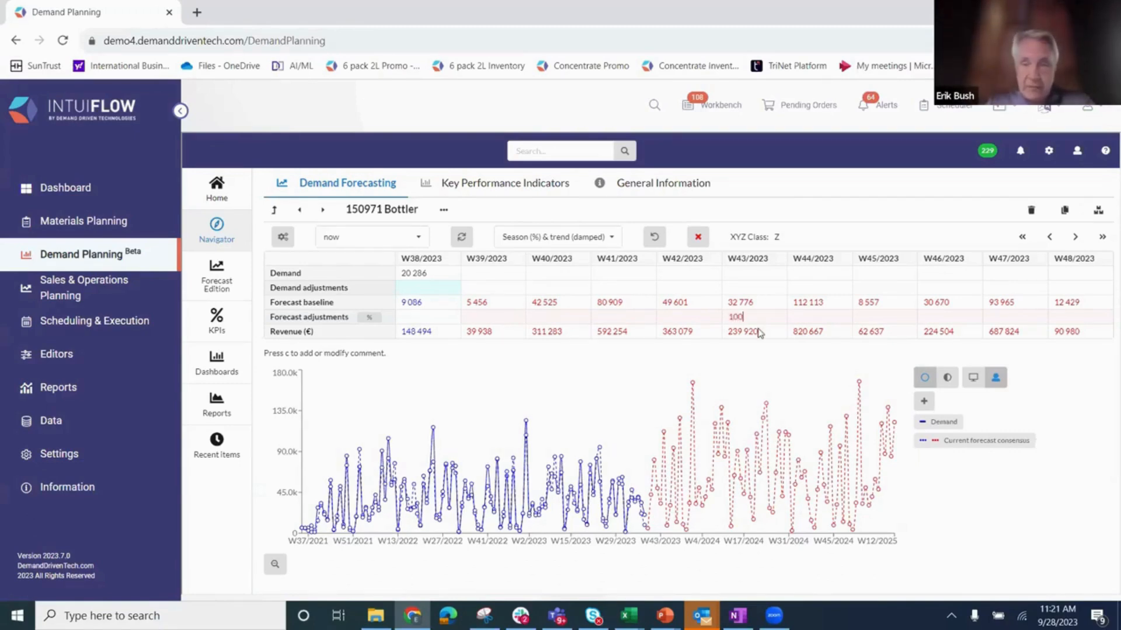
type("000")
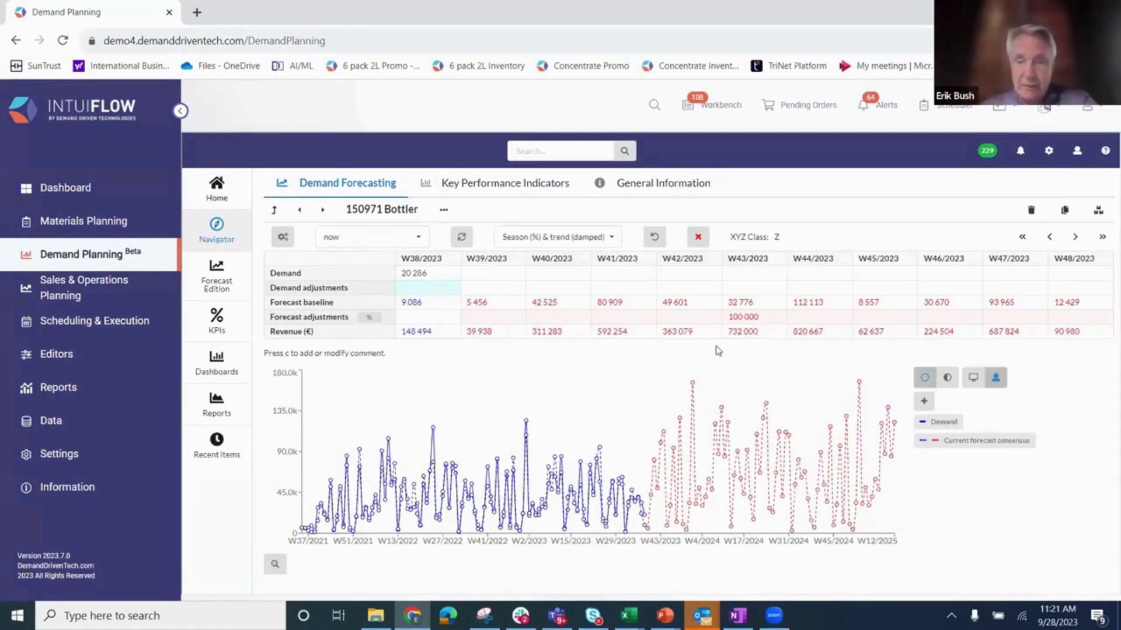
mouse_move(694, 381)
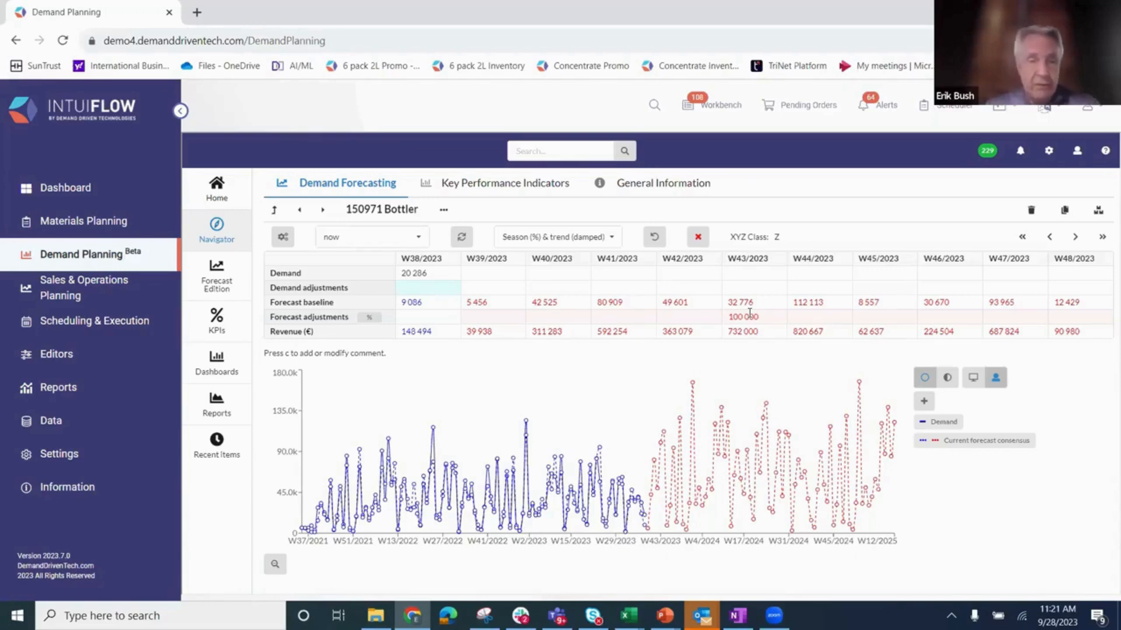
Open Forecast Edition in a separate browser tab and reset the forecast adjustments of the 6 pack 2L material type
middle_click(219, 284)
left_click(224, 15)
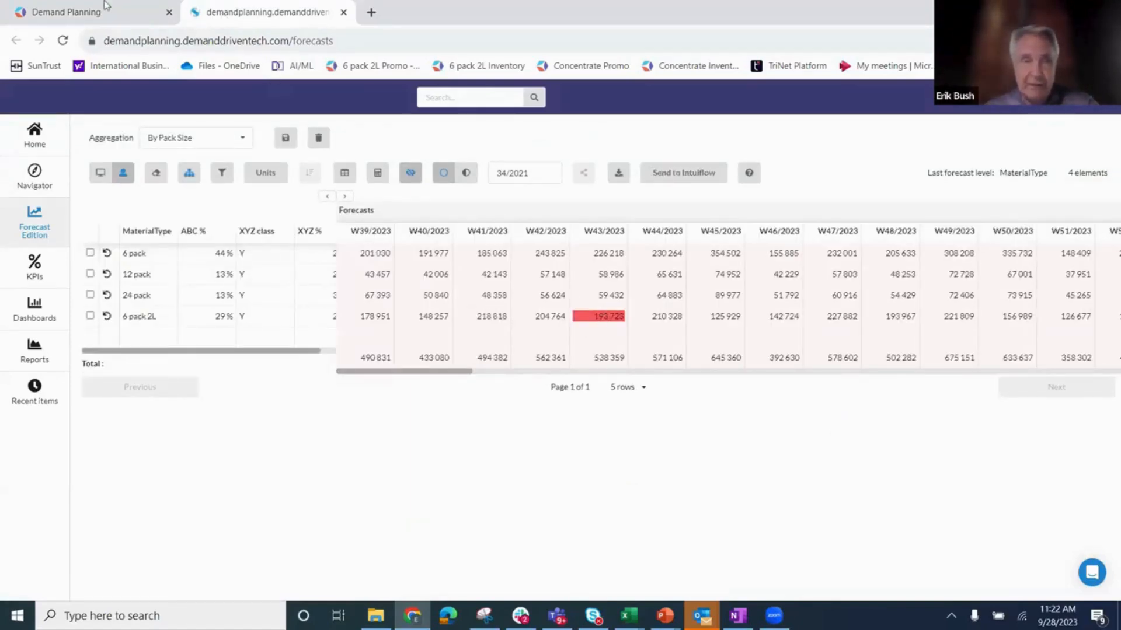
key("ctrl+shift+Tab")
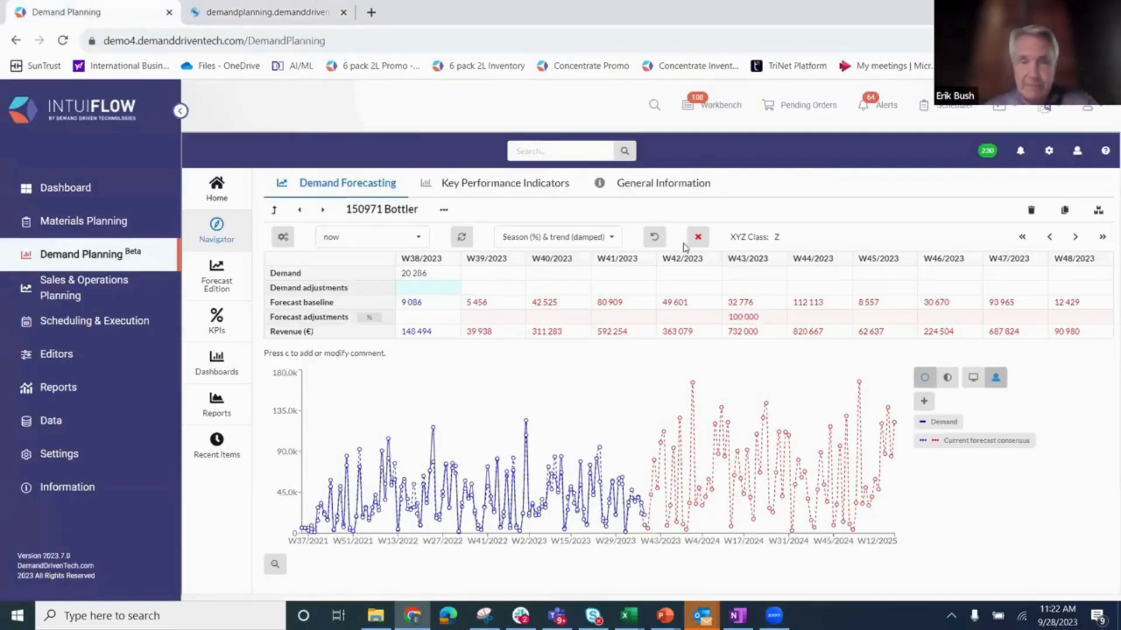
left_click(292, 14)
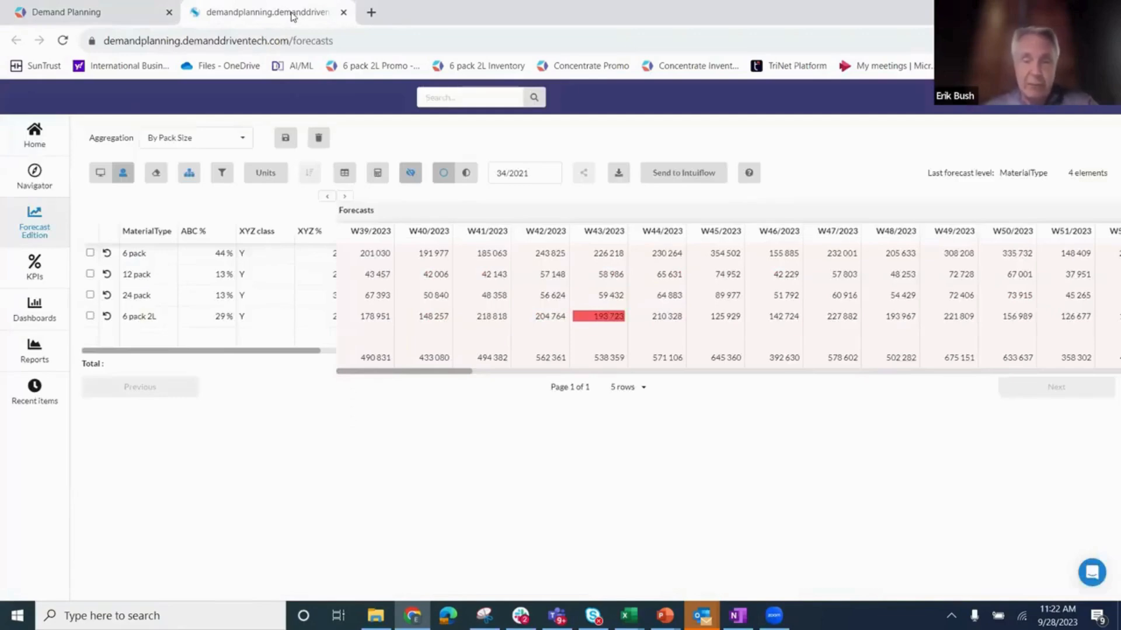
left_click(107, 317)
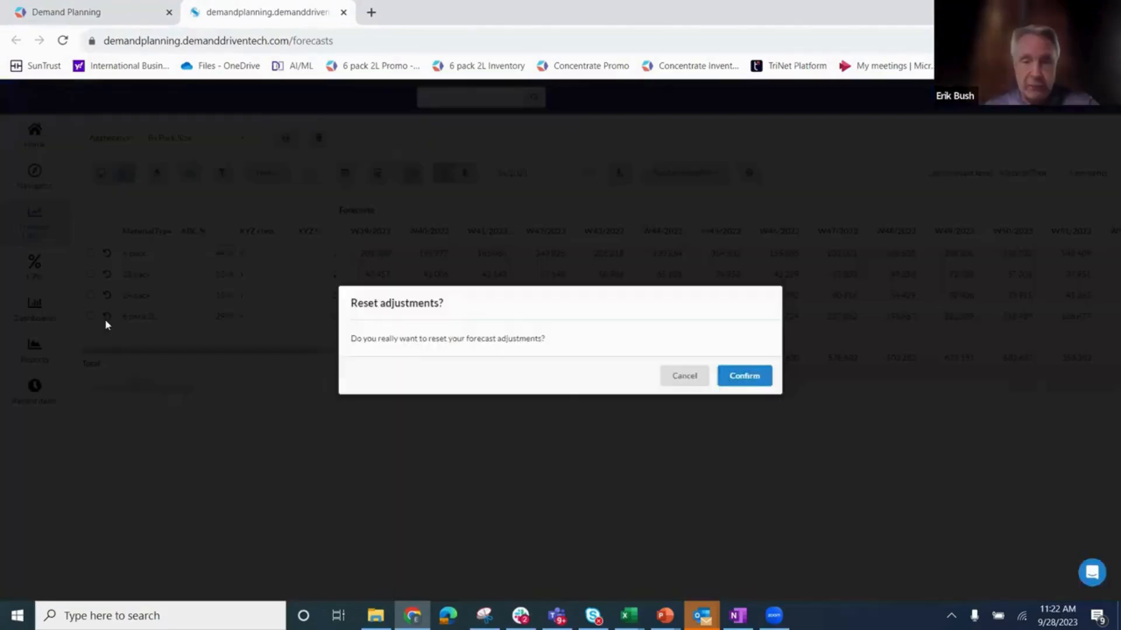
left_click(728, 380)
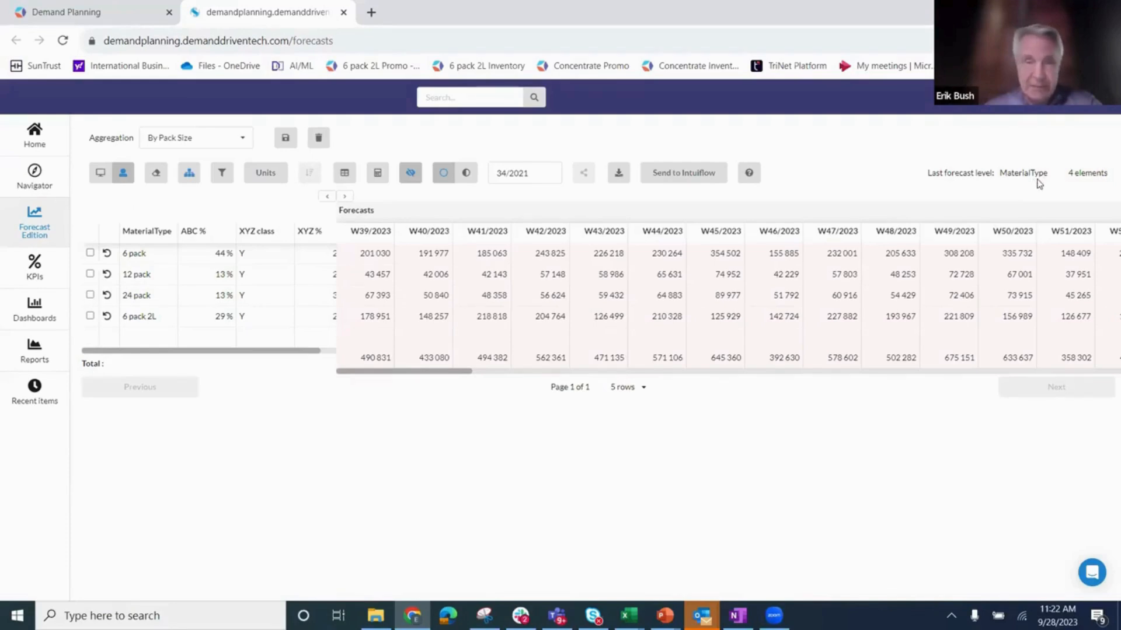
Review the attributes available for aggregating items in the aggregation parameters, leaving without changes
left_click(189, 181)
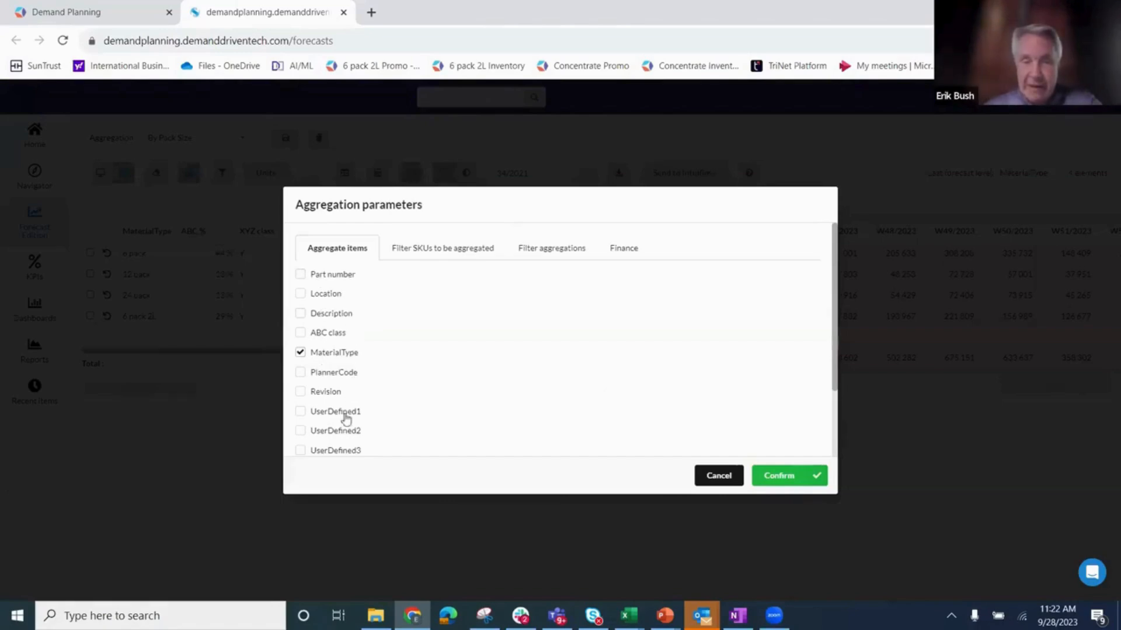
scroll(343, 353, "down", 3)
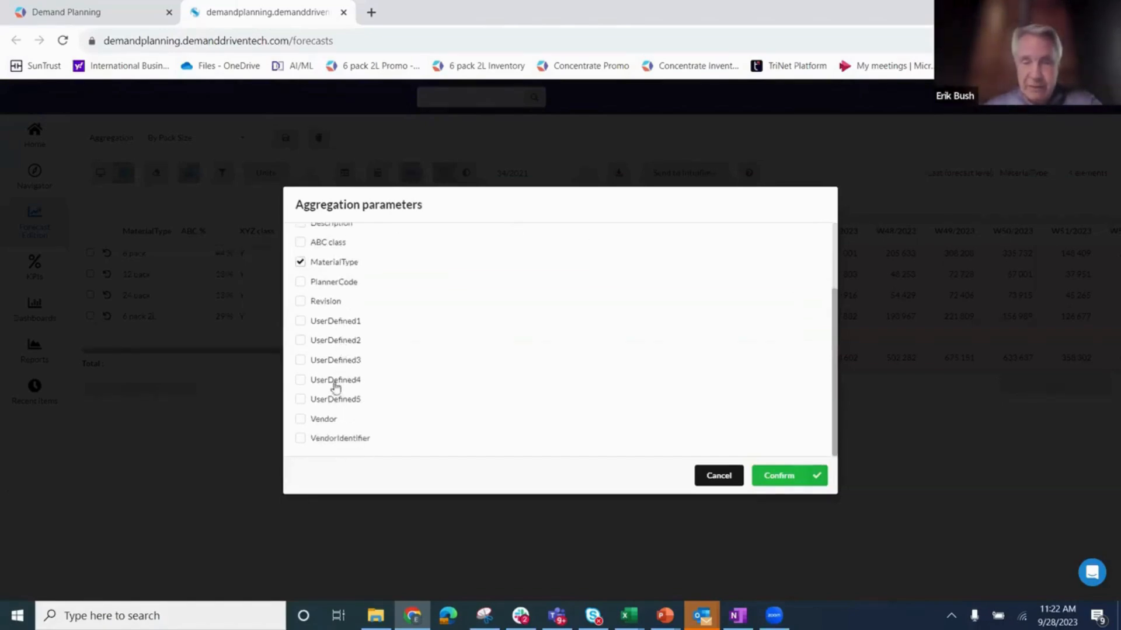
scroll(343, 331, "up", 3)
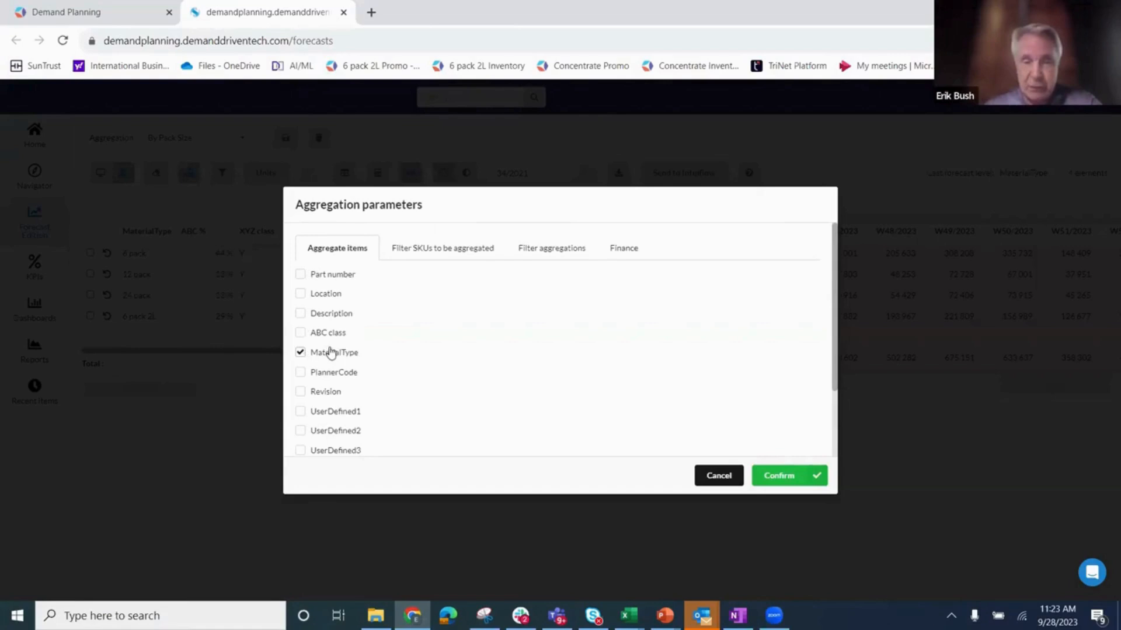
left_click(717, 476)
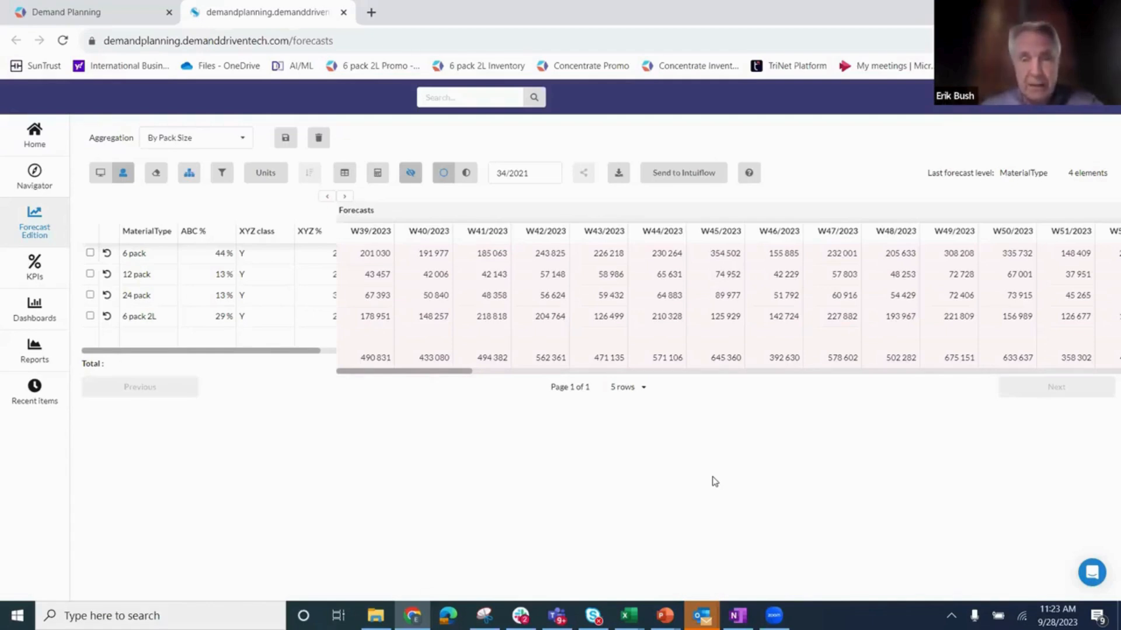
Set the W43/2023 forecast of the 6 pack 2L material type to 500 000
double_click(603, 317)
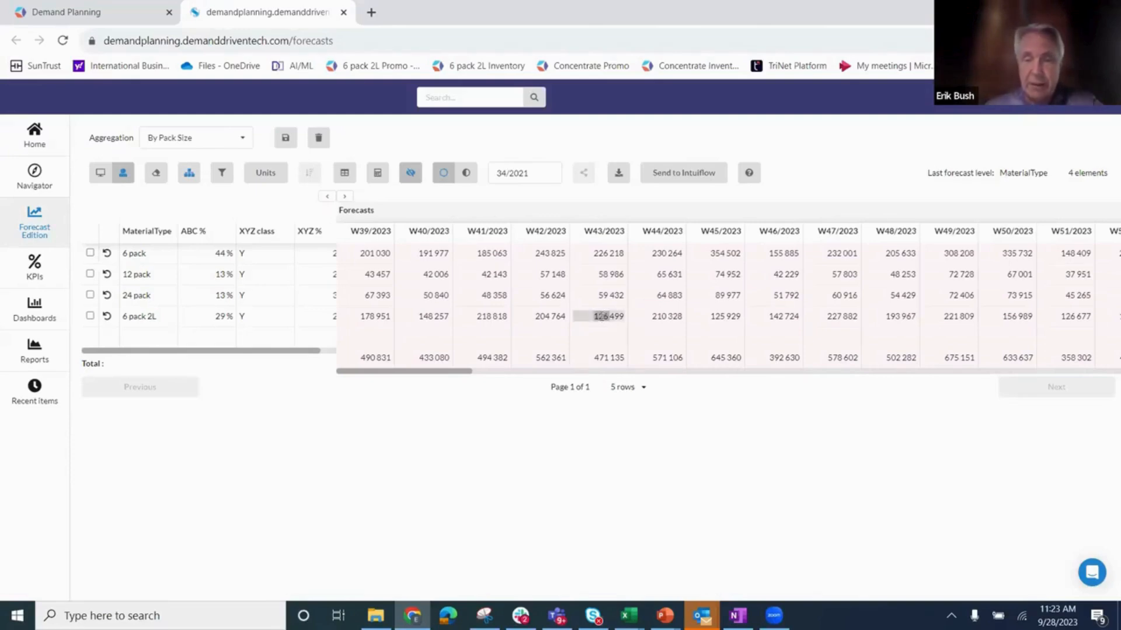
type("412 65")
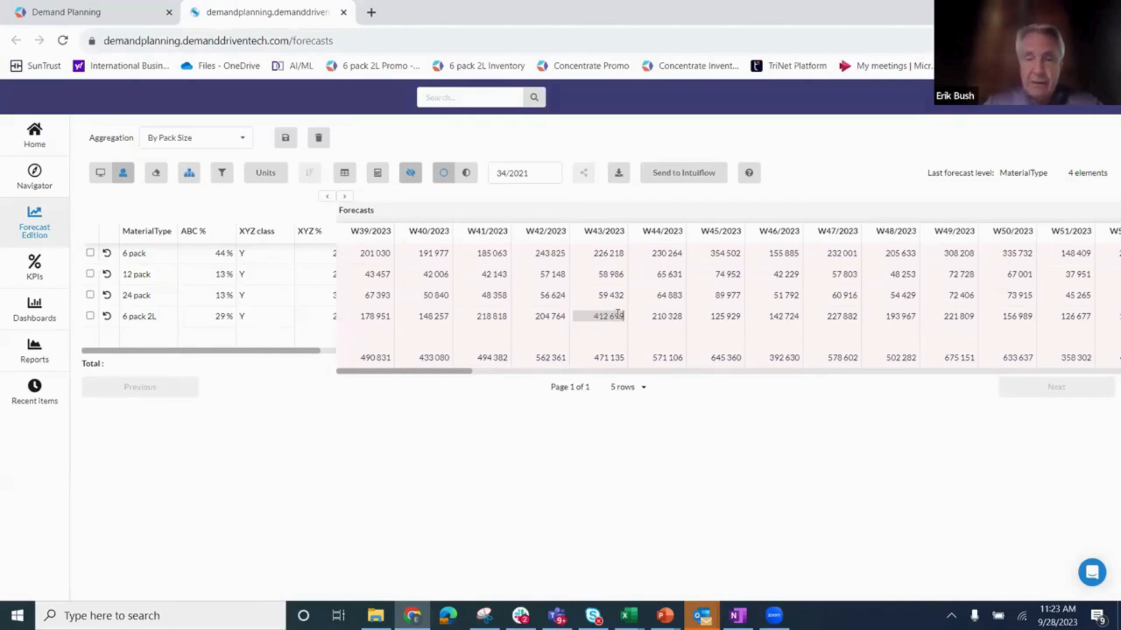
key("BackSpace")
key("BackSpace")
key("BackSpace")
key("BackSpace")
key("BackSpace")
key("BackSpace")
key("BackSpace")
type("50000")
key("BackSpace")
key("BackSpace")
key("BackSpace")
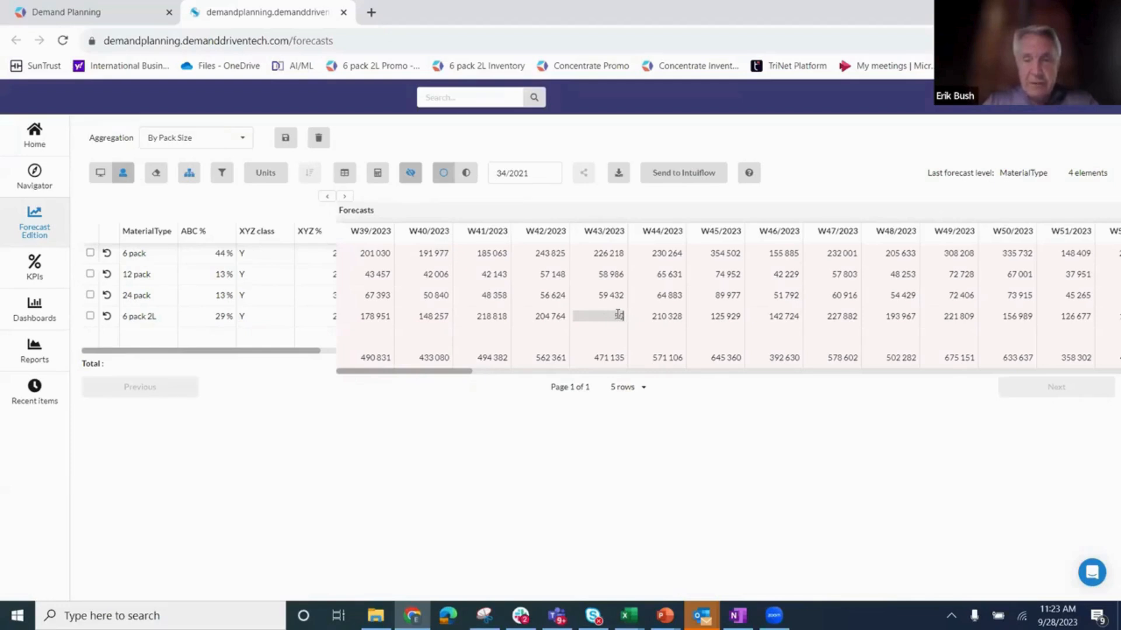
type("0000")
key("Return")
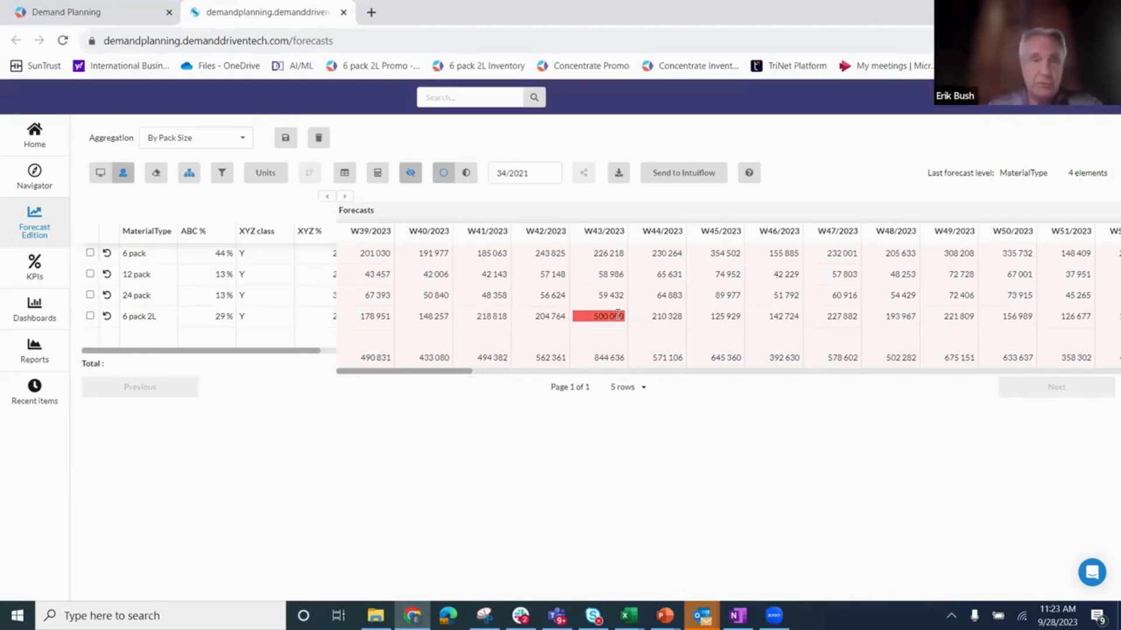
Examine the W43/2023 forecast adjustments of Bottler parts 150138 through 154284 and return to the forecasts aggregated by pack size
left_click(113, 21)
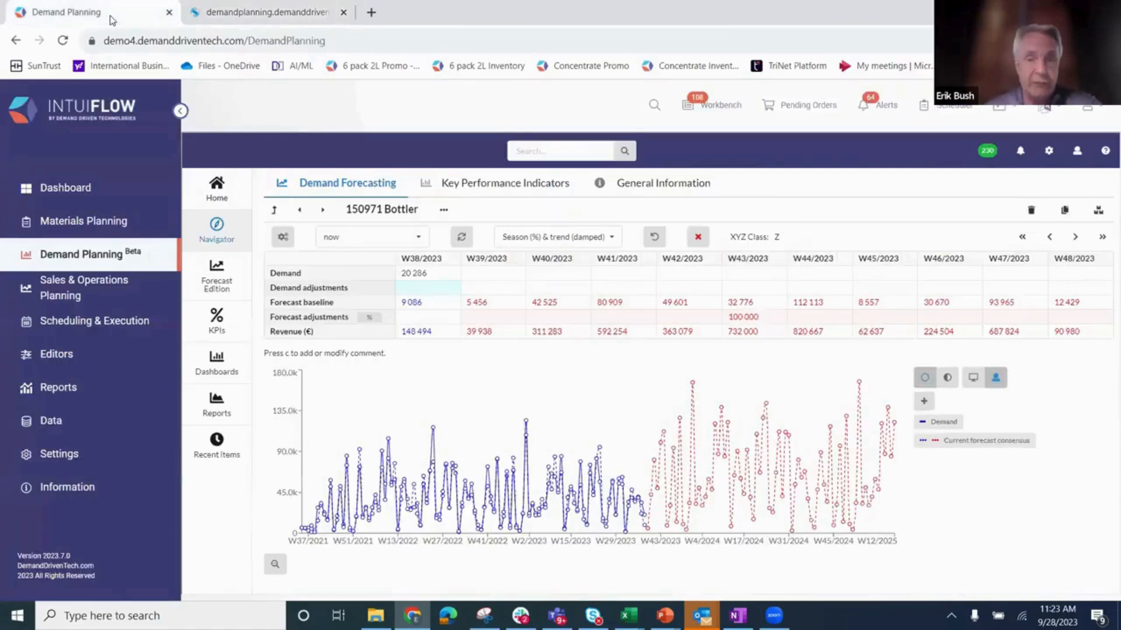
left_click(216, 230)
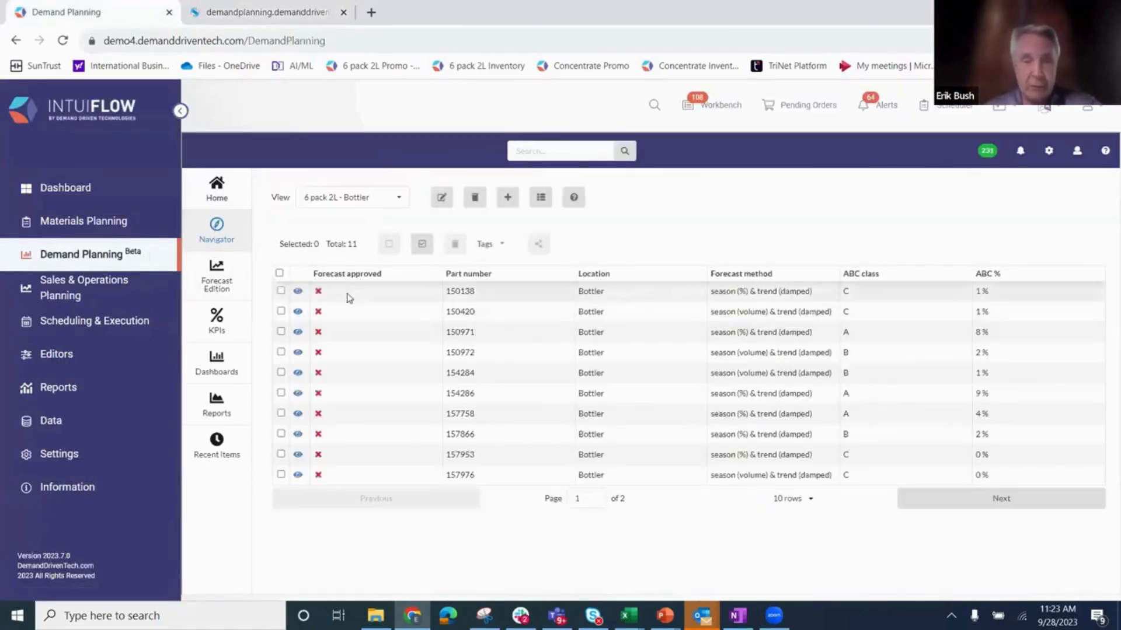
left_click(298, 292)
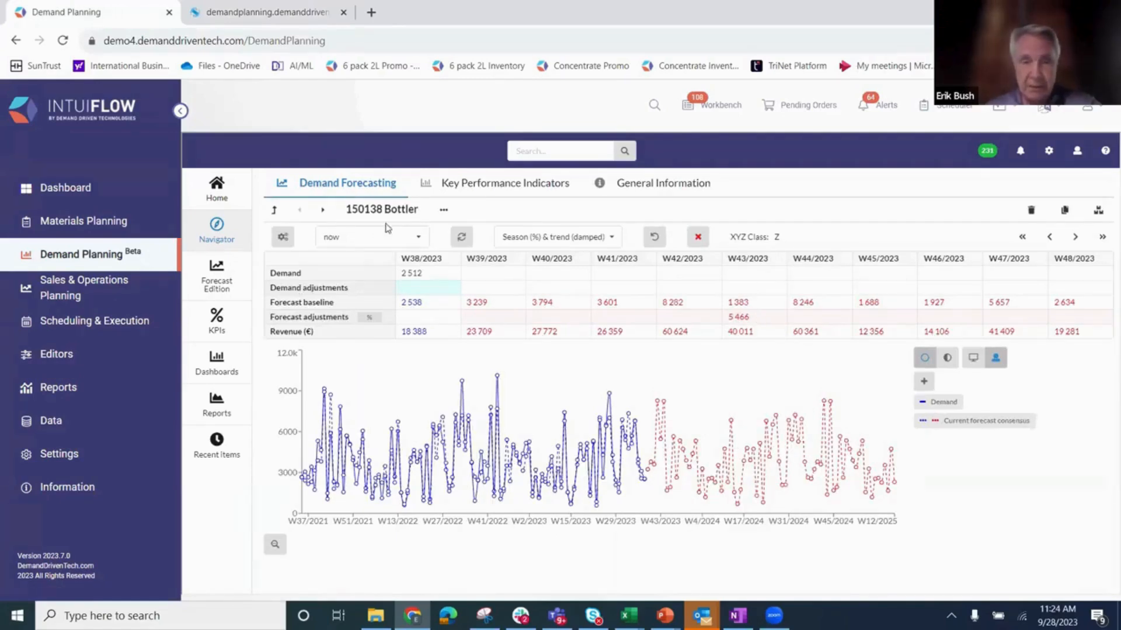
left_click(323, 211)
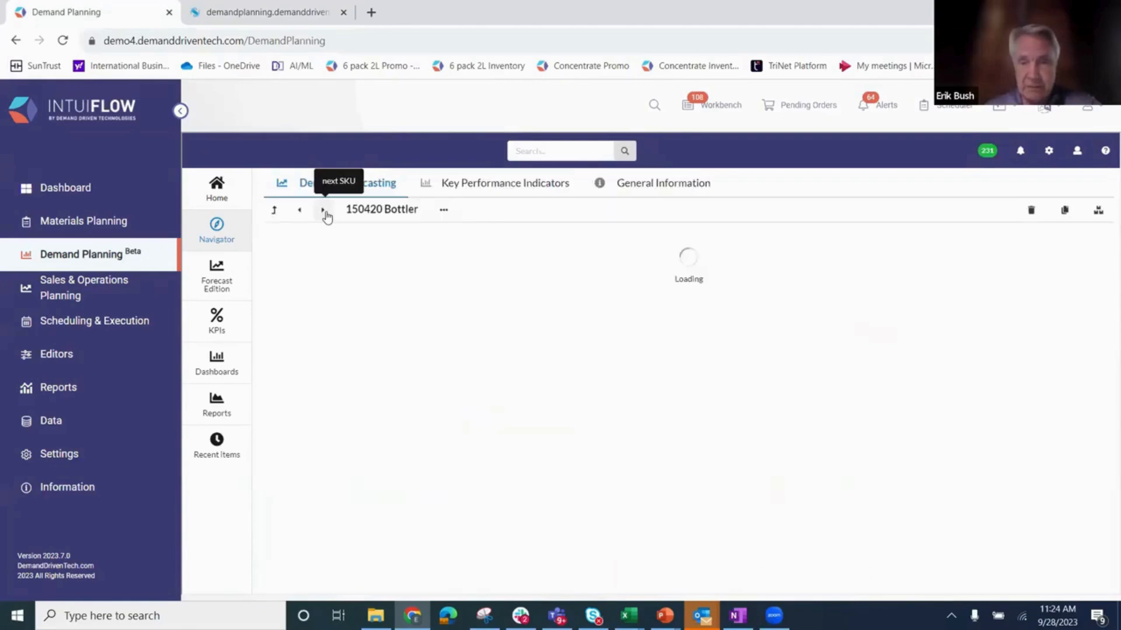
left_click(324, 212)
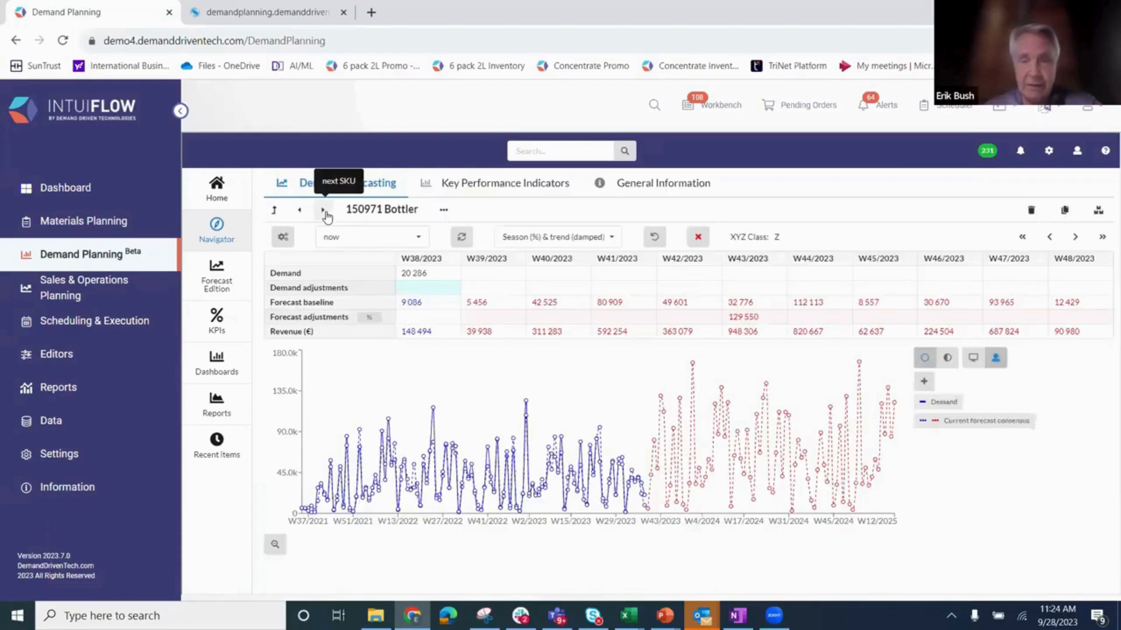
left_click(324, 212)
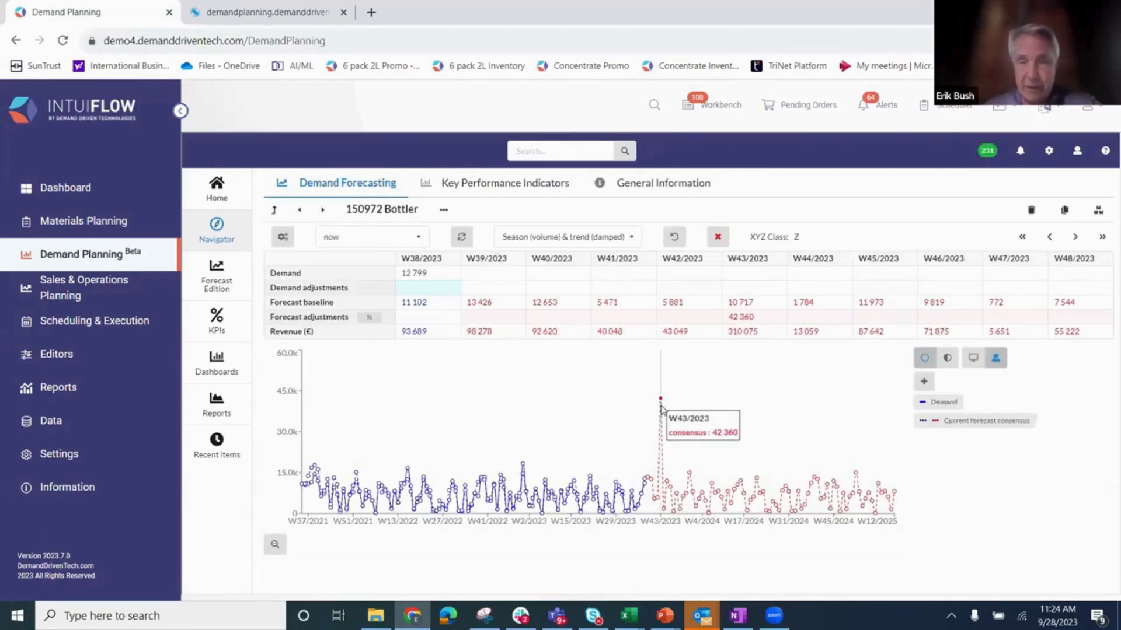
left_click(323, 211)
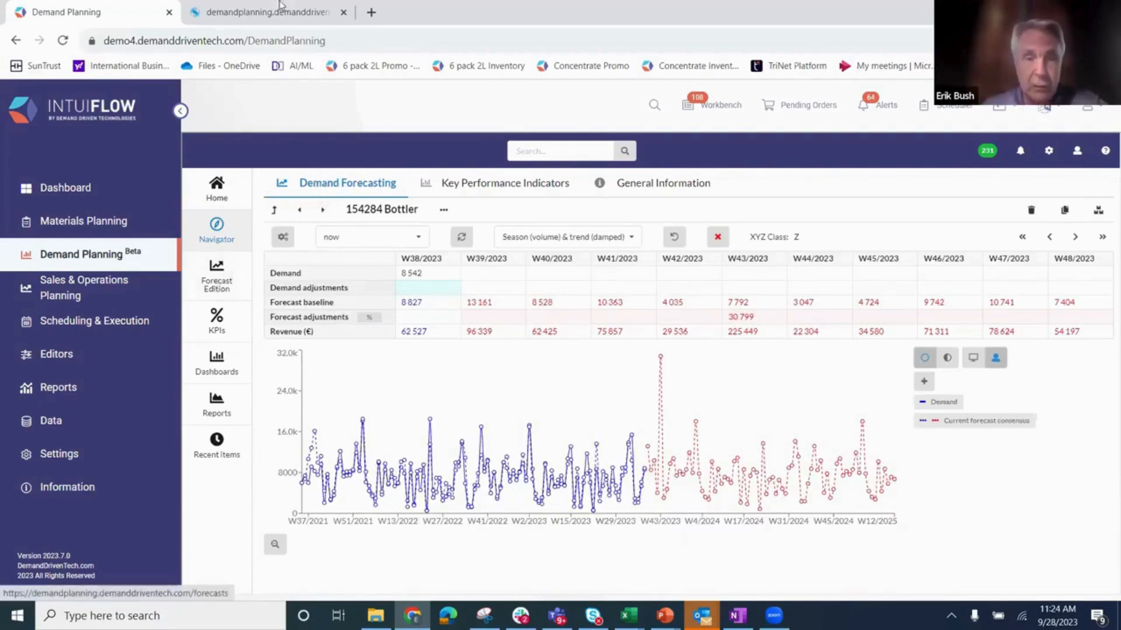
left_click(260, 10)
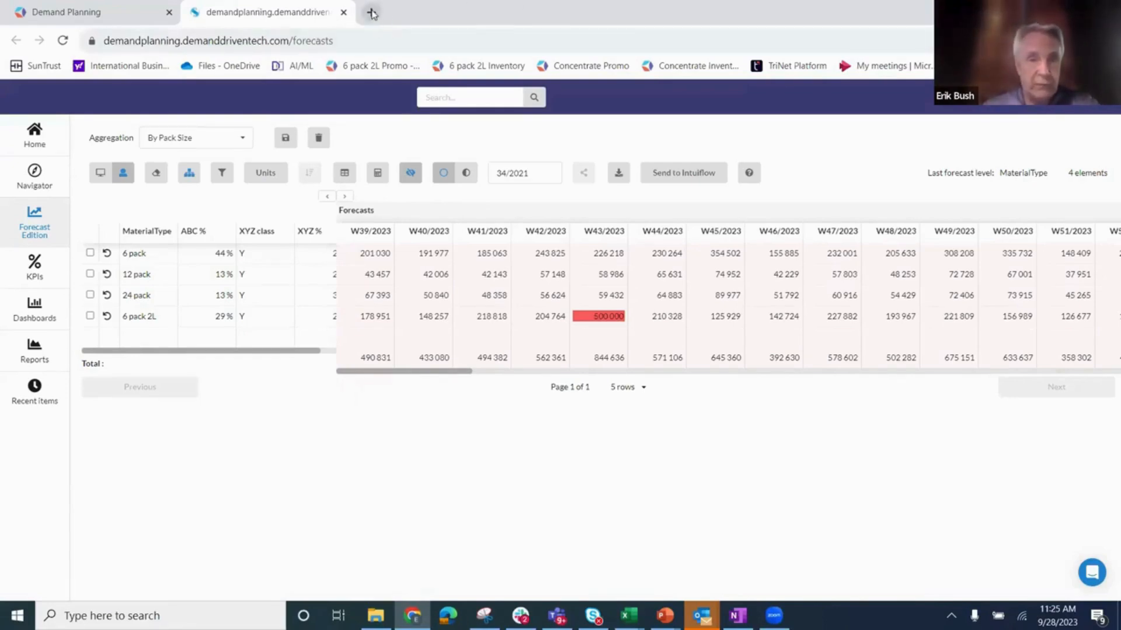
Open the 6 pack 2L Bottler promotion view of Sales & Operations Planning in a new tab and review the simulation's promotion thresholds
left_click(47, 12)
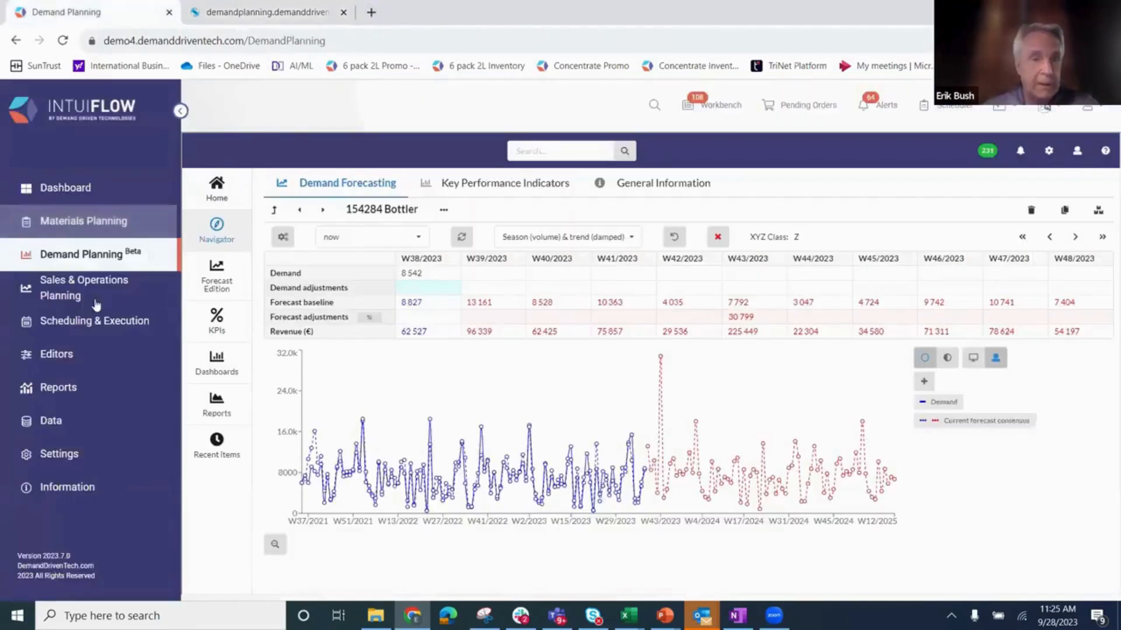
left_click(82, 287)
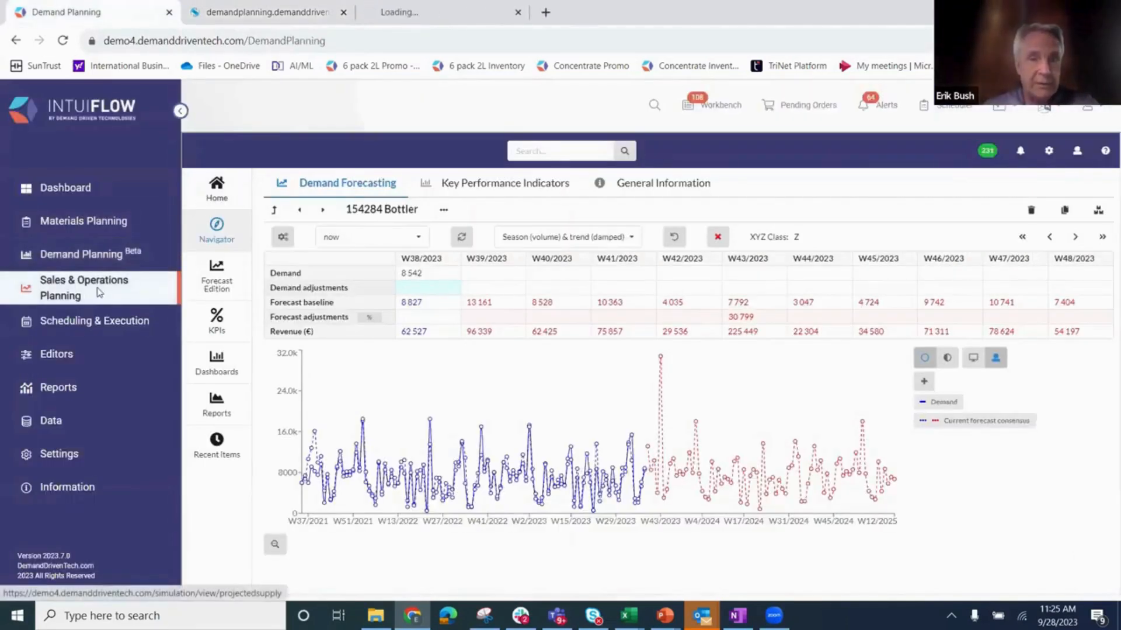
left_click(421, 13)
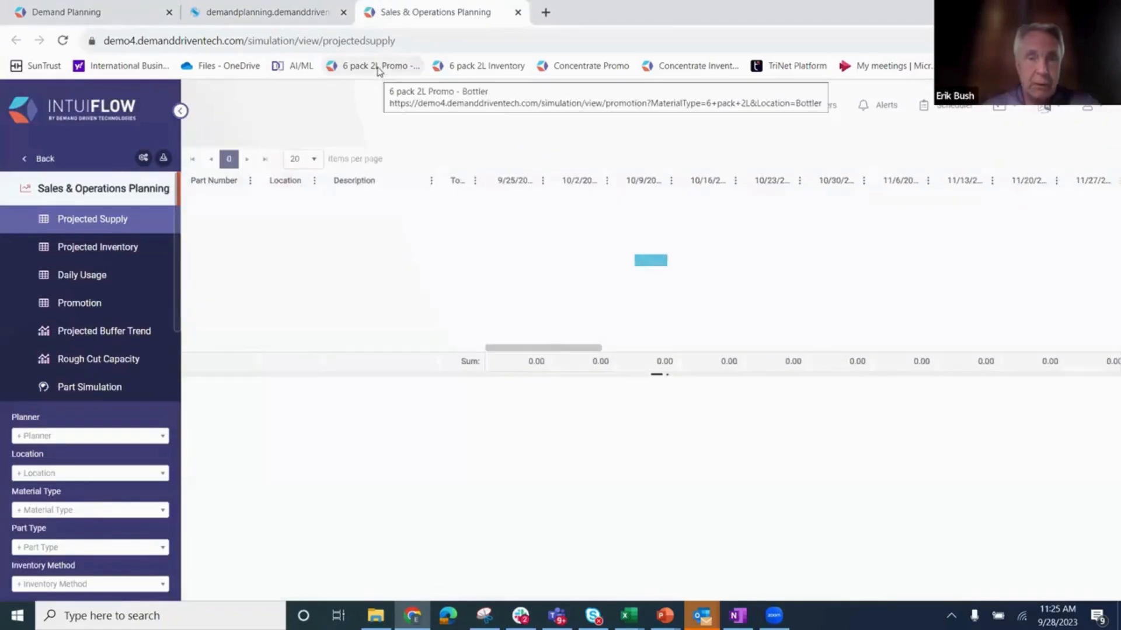
left_click(377, 73)
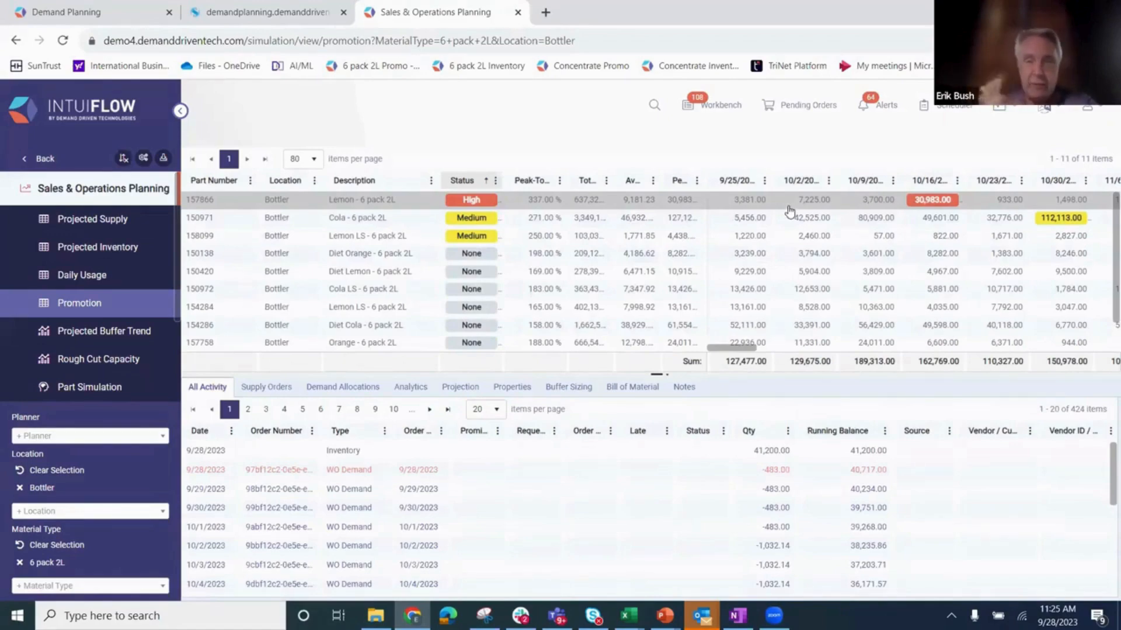
left_click(143, 162)
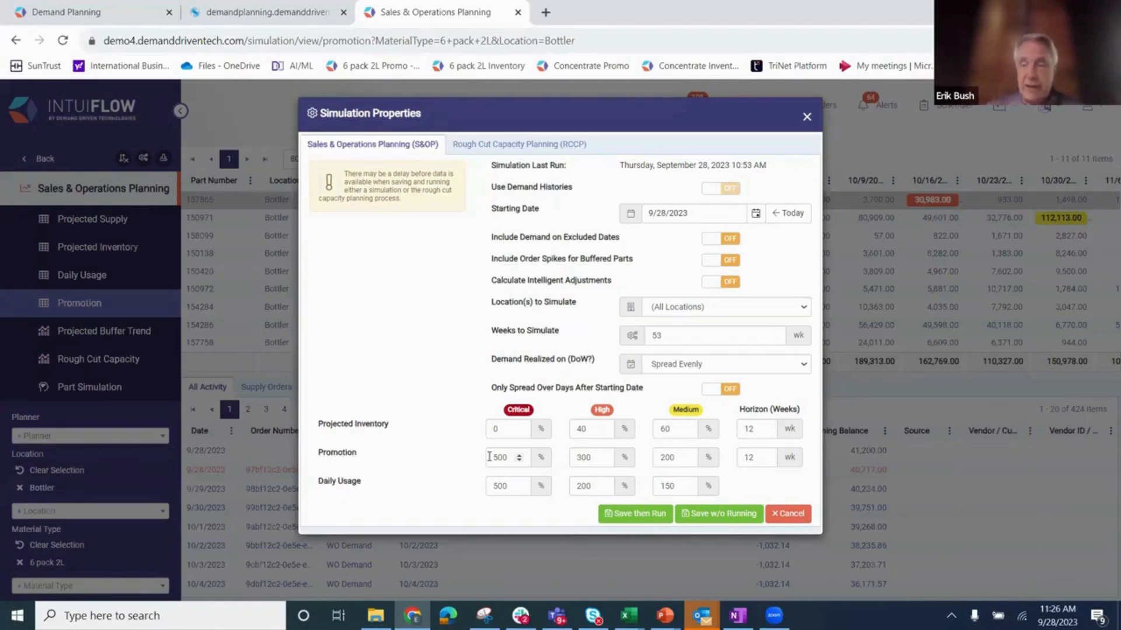
left_click(807, 119)
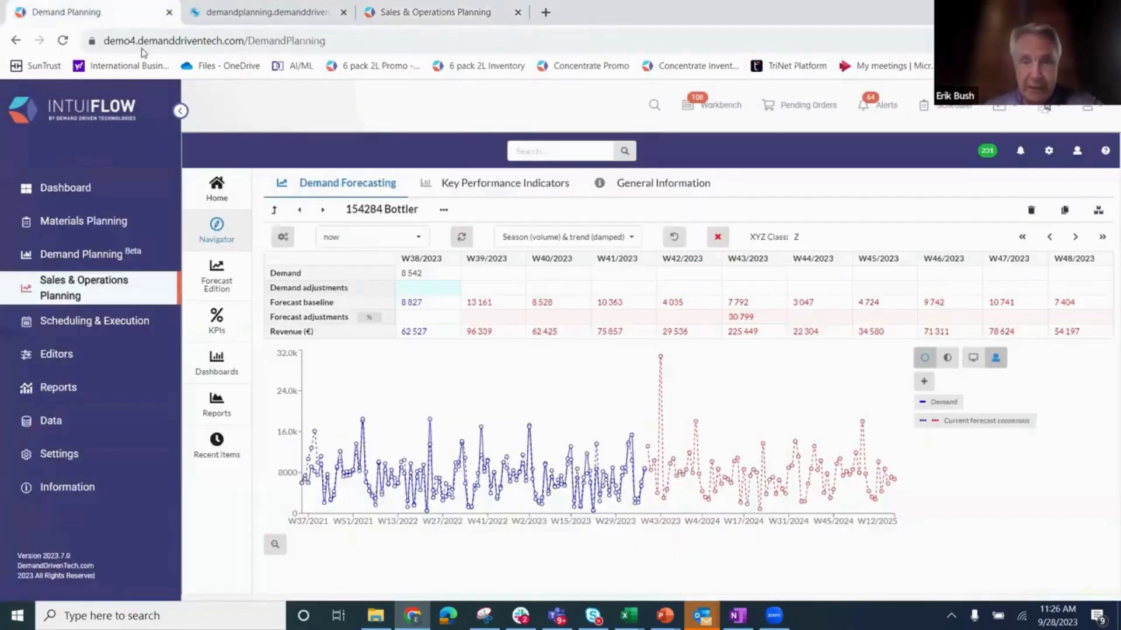
Send the adjusted forecasts aggregated by pack size to Intuiflow and check the loading job before returning to Forecast Edition
left_click(94, 11)
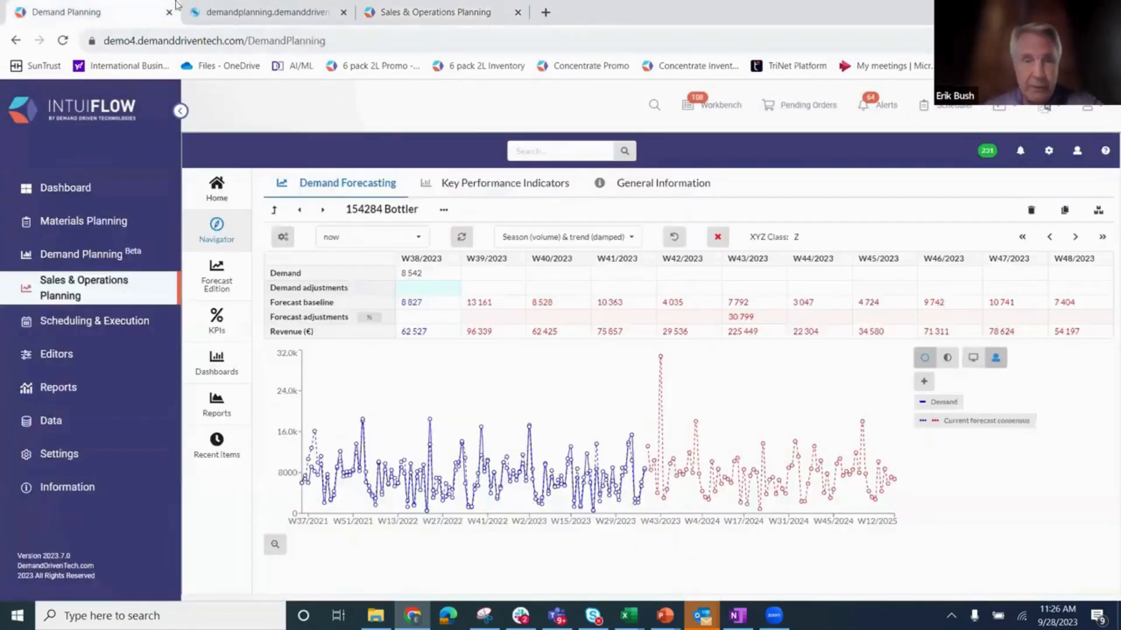
left_click(233, 12)
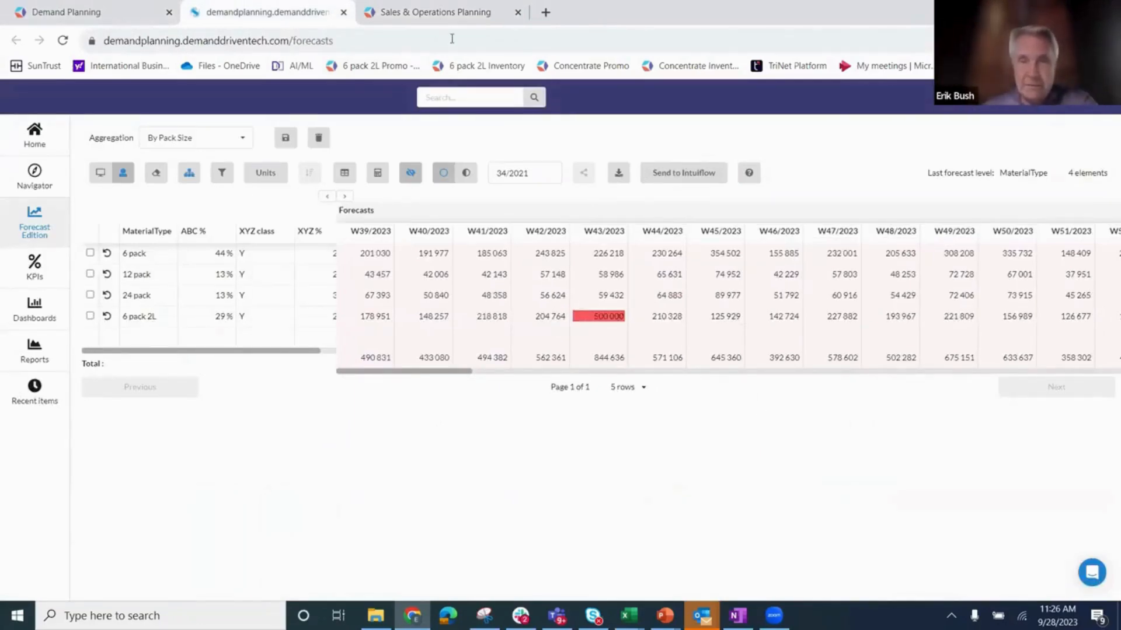
left_click(435, 12)
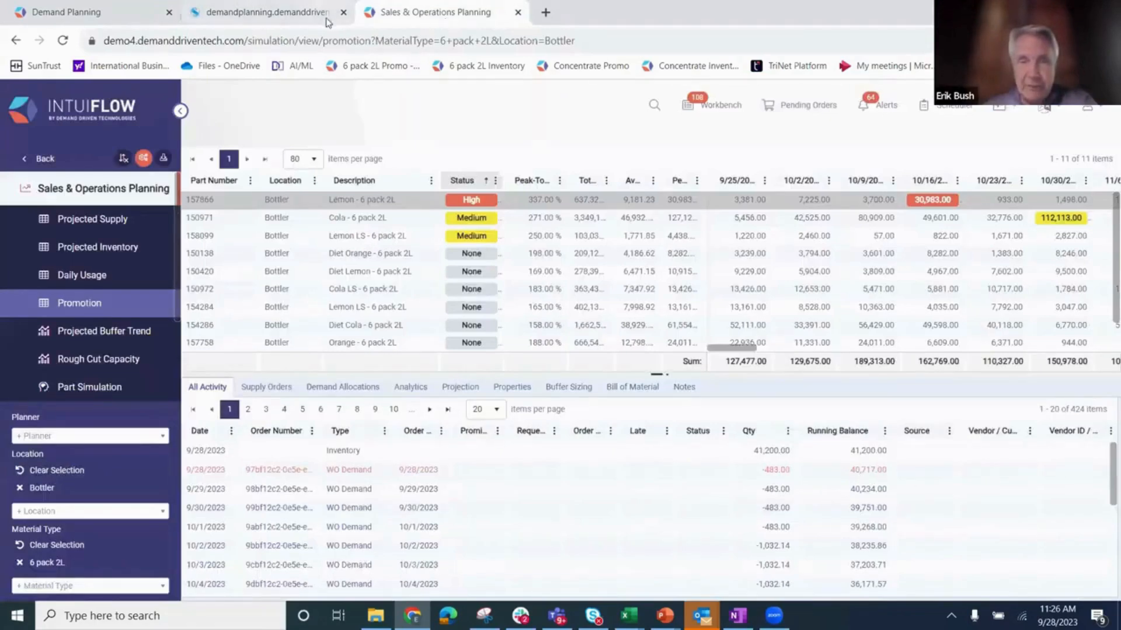
left_click(269, 13)
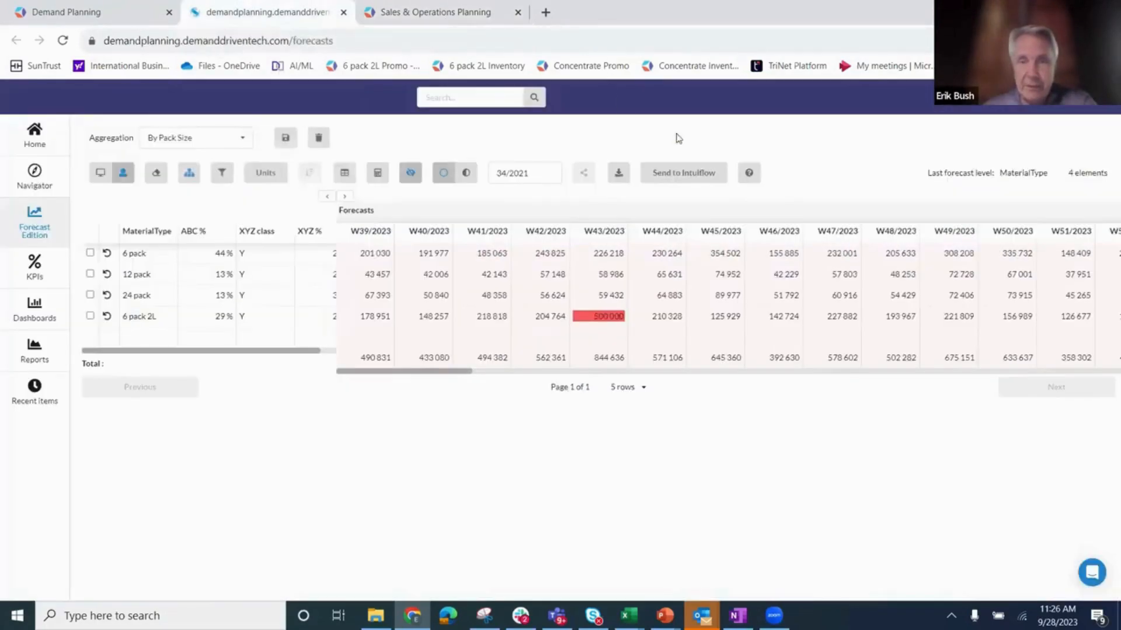
left_click(677, 178)
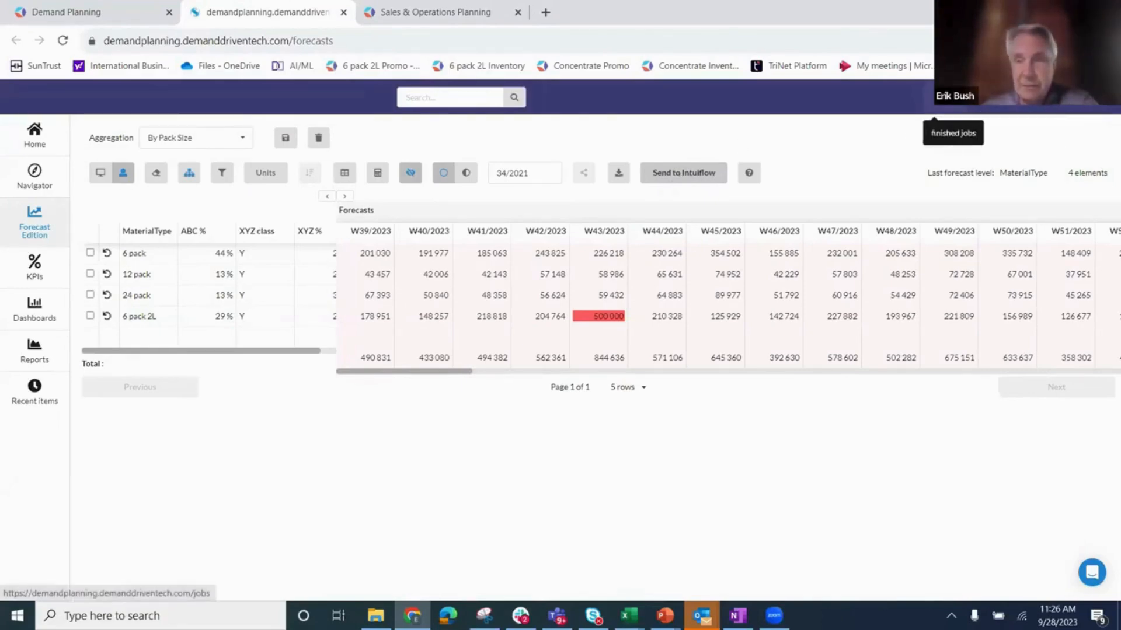
left_click(1009, 106)
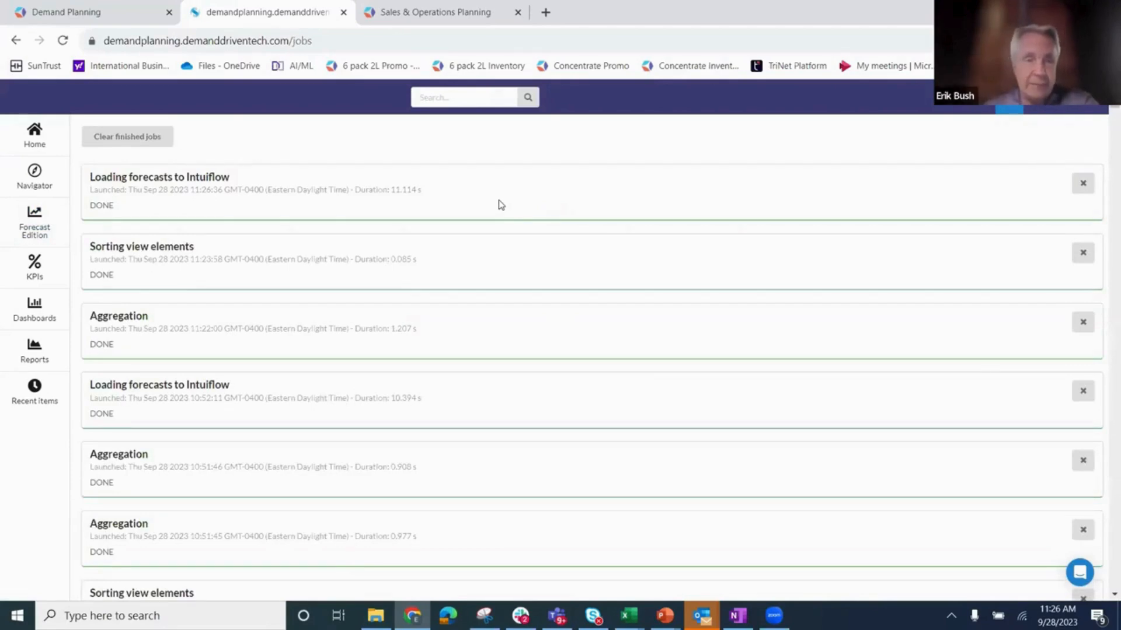
left_click(32, 220)
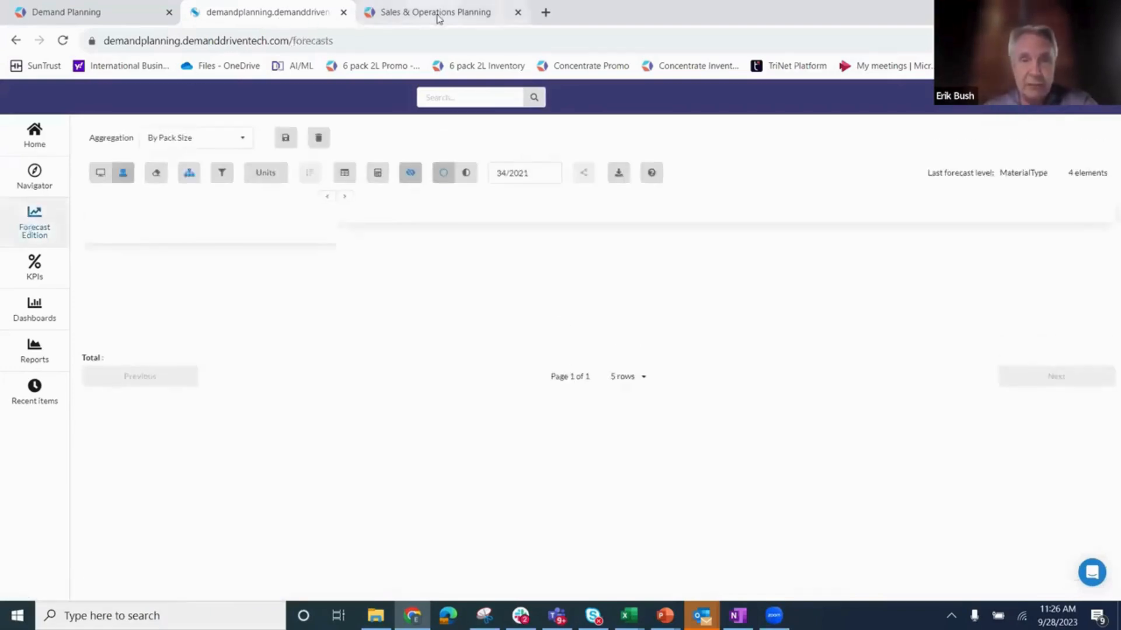
Save and run the Sales & Operations Planning simulation for all locations over 53 weeks, starting 9/28/2023
left_click(437, 13)
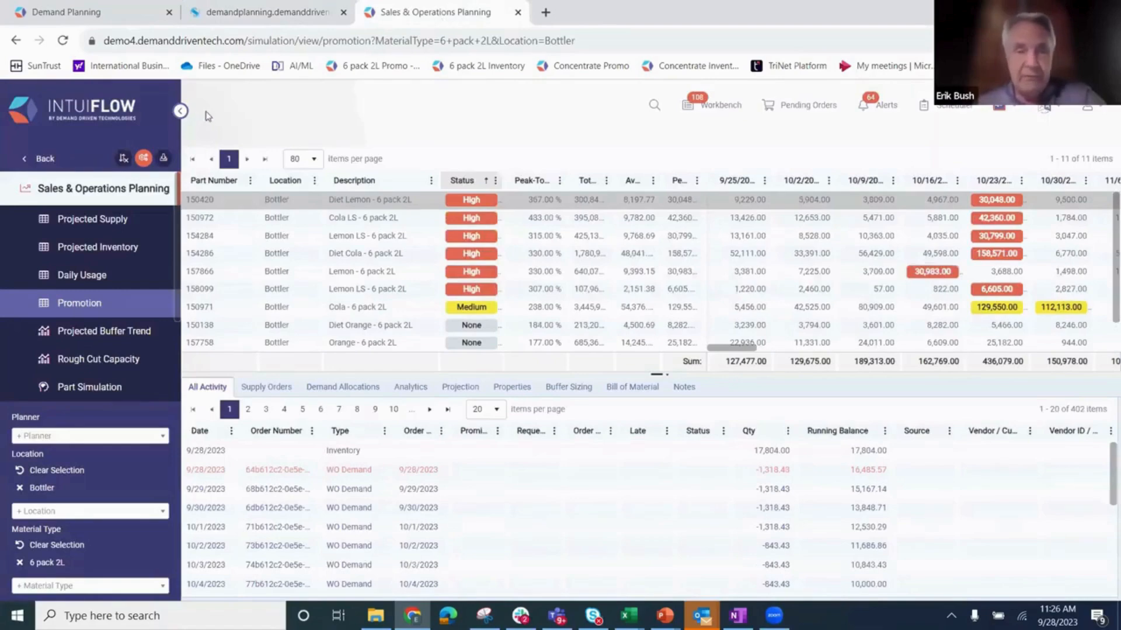
left_click(142, 159)
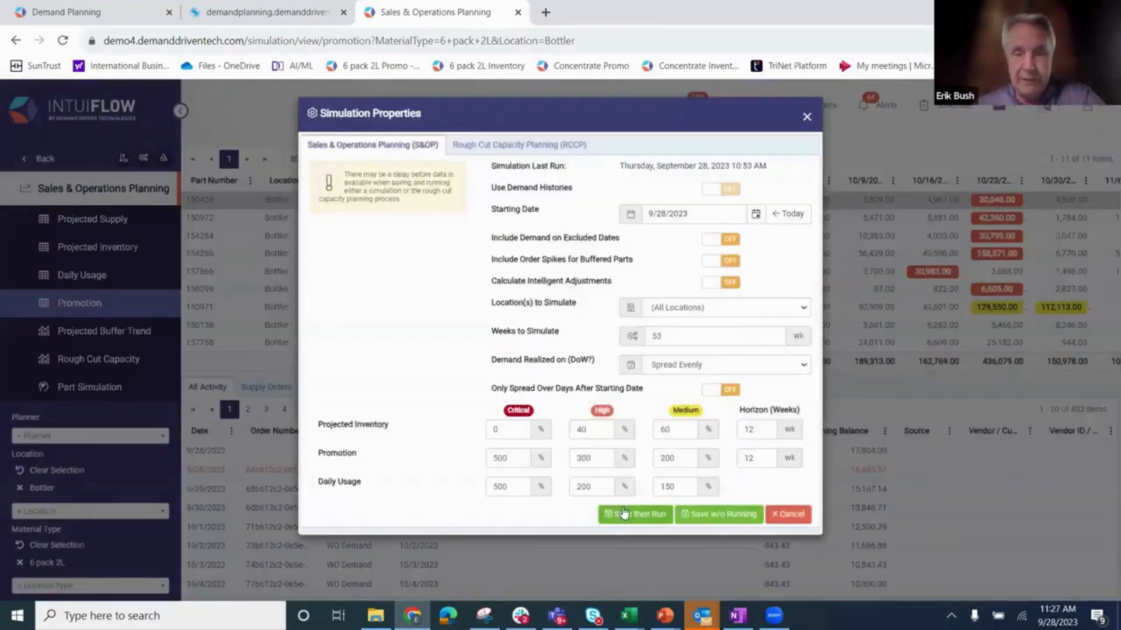
left_click(623, 514)
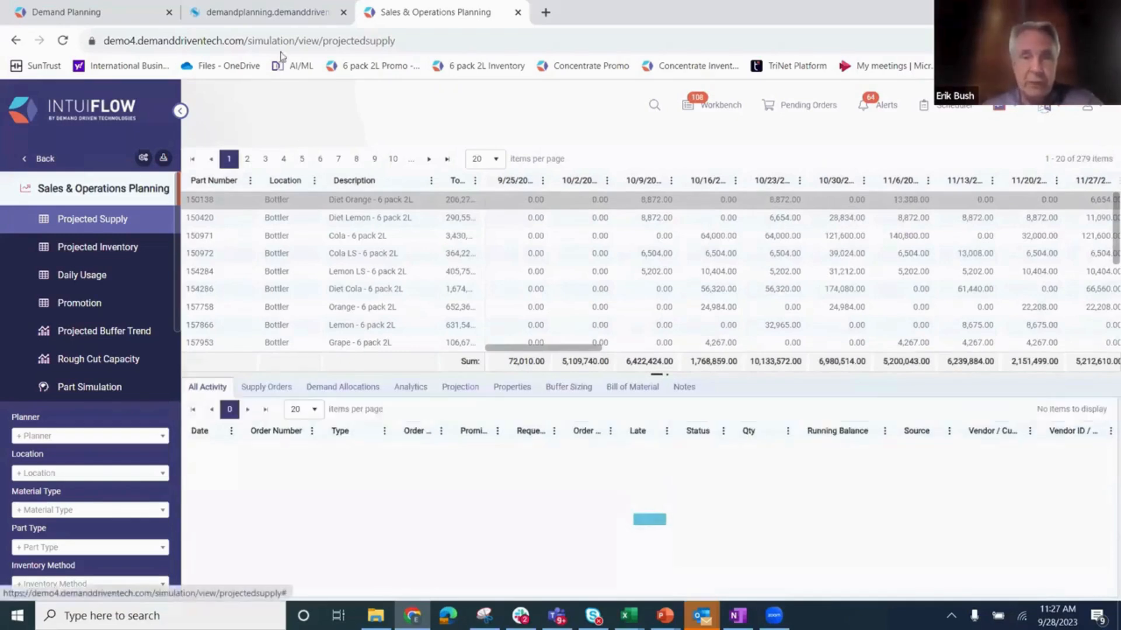
Reopen the 6 pack 2L promotion view, remove the Bottler location filter and examine the 10/23 week across all locations
left_click(366, 66)
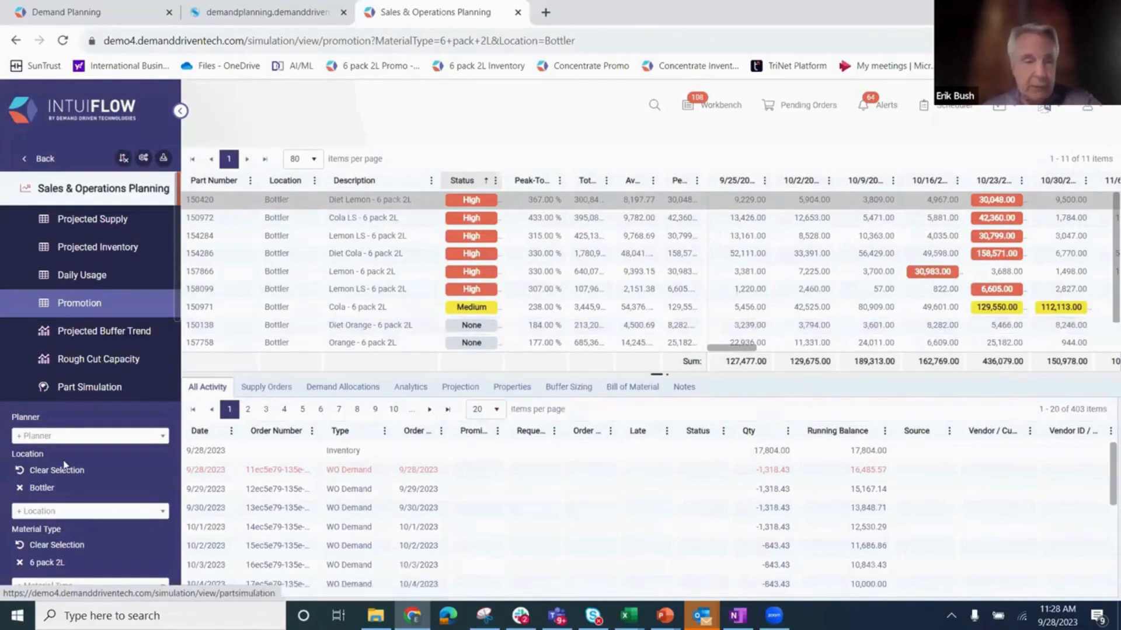
left_click(40, 490)
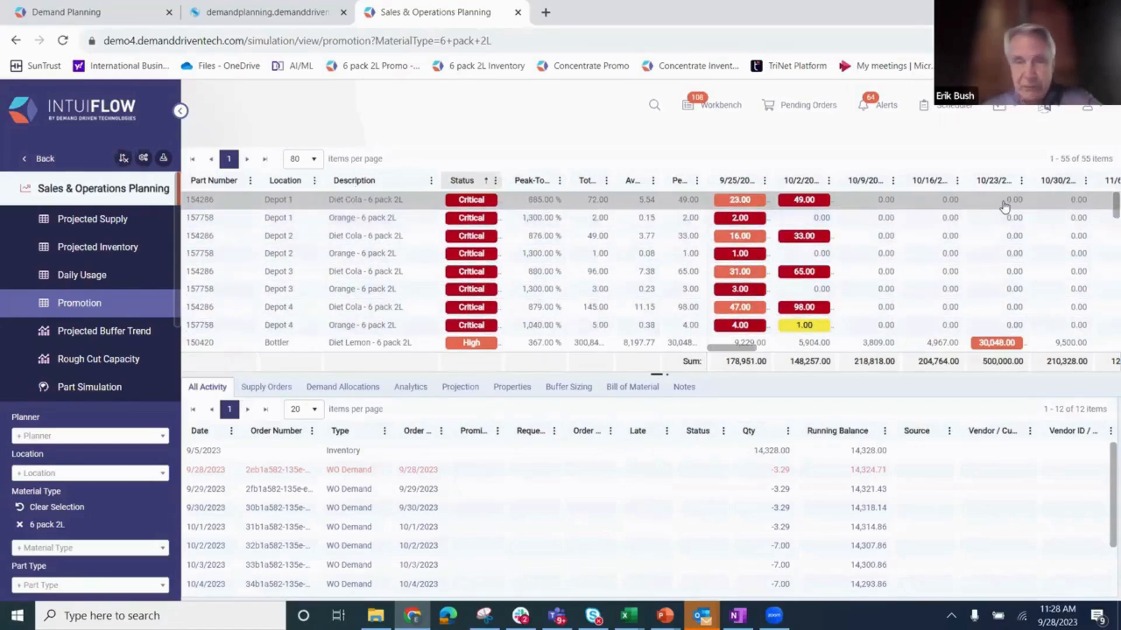
scroll(1001, 222, "down", 5)
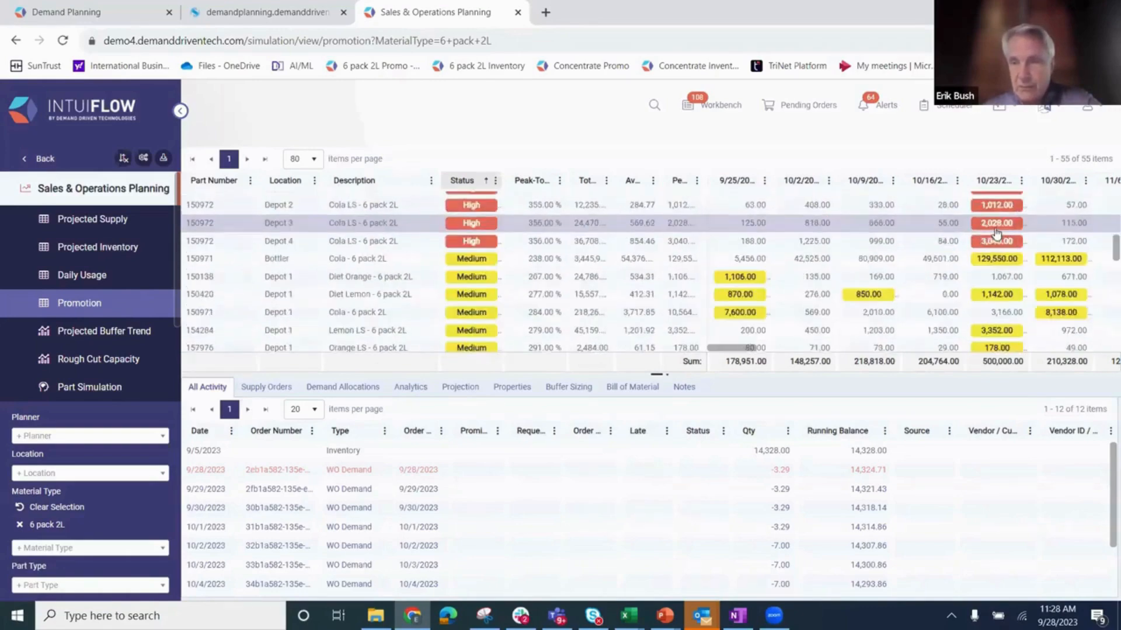
scroll(997, 233, "down", 6)
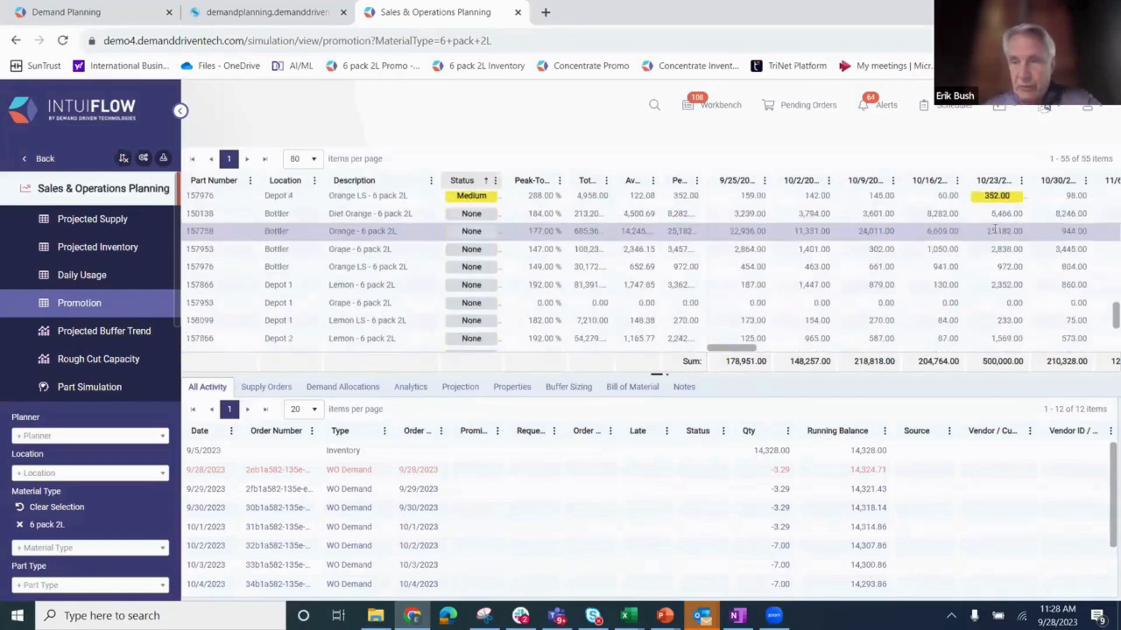
scroll(995, 229, "down", 3)
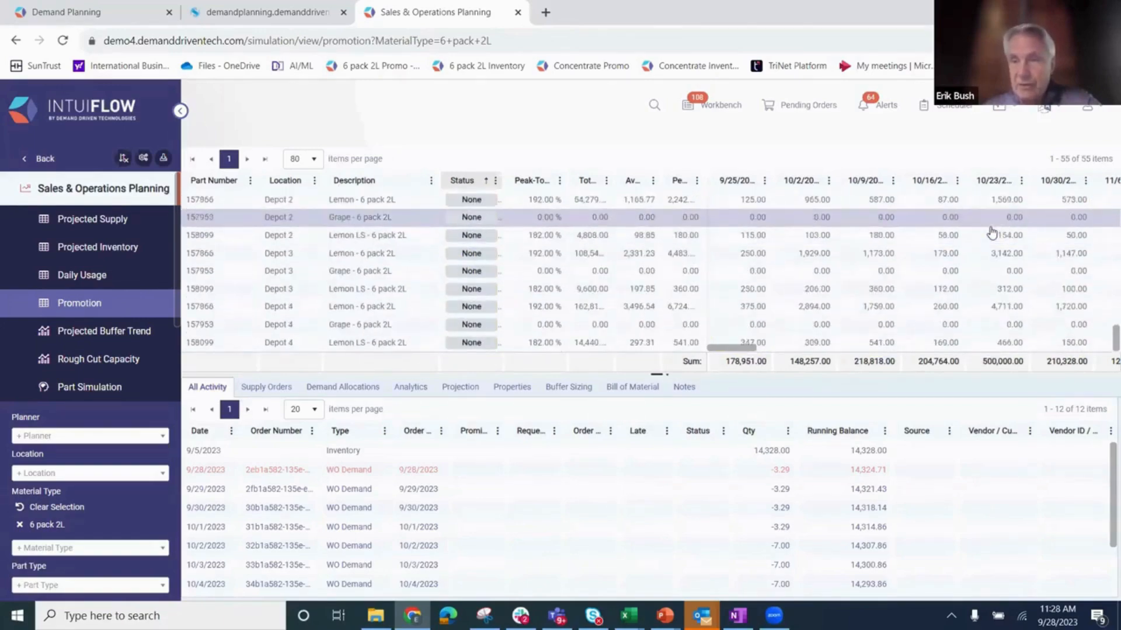
scroll(992, 230, "up", 5)
scroll(991, 228, "up", 6)
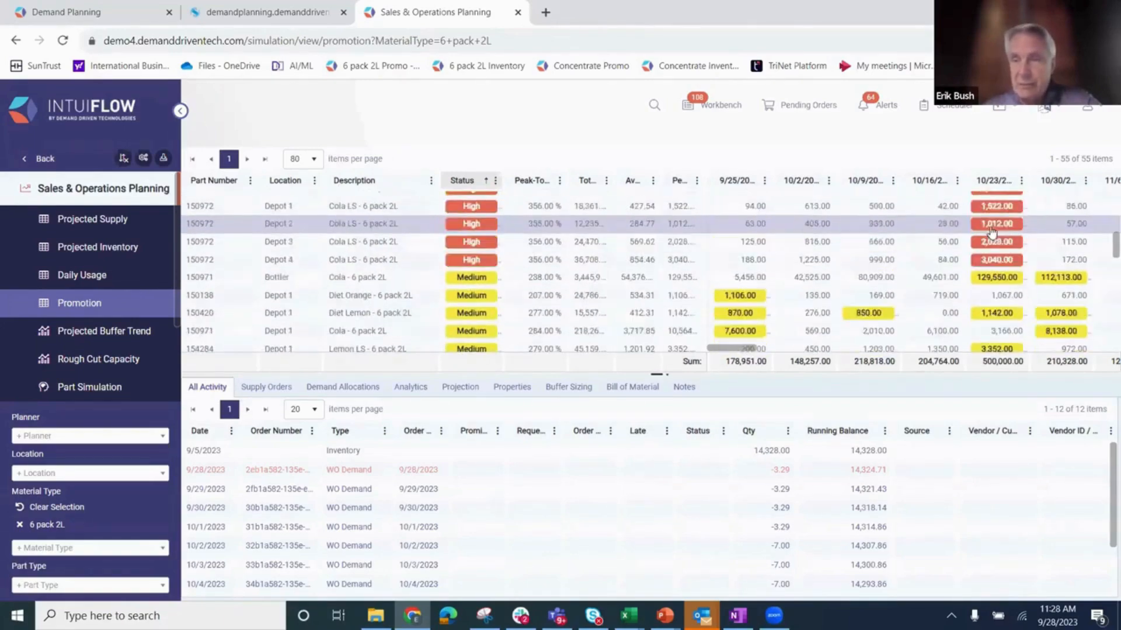
Restrict the 6 pack 2L promotion view to Bottler again and examine the projected buffer trends of parts 150420, 150972 and 154284
left_click(396, 71)
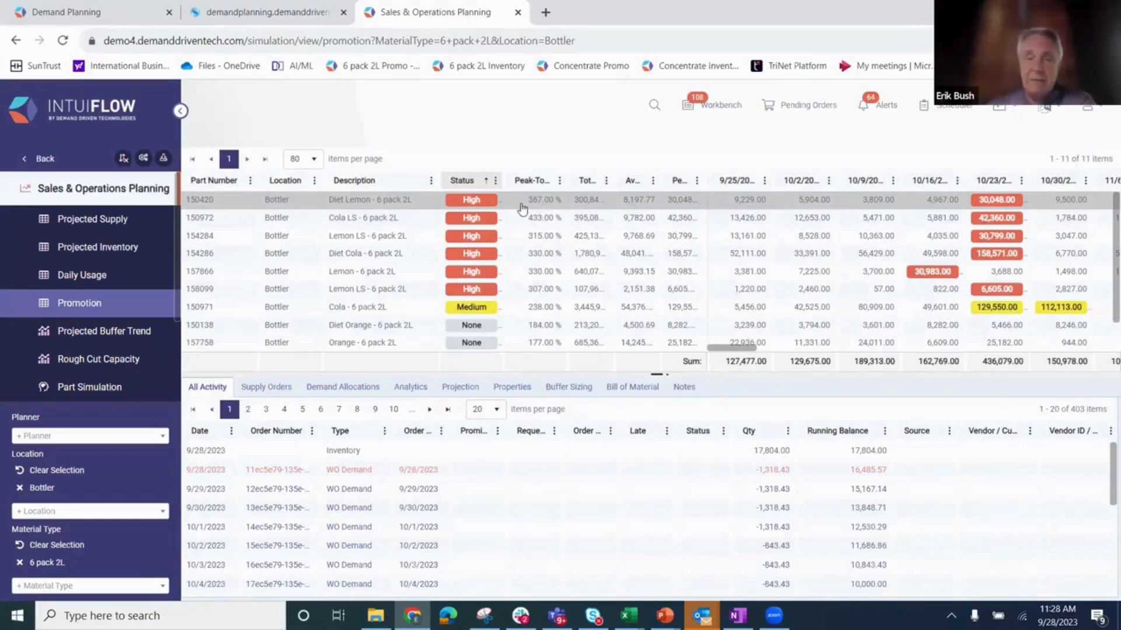
left_click(455, 388)
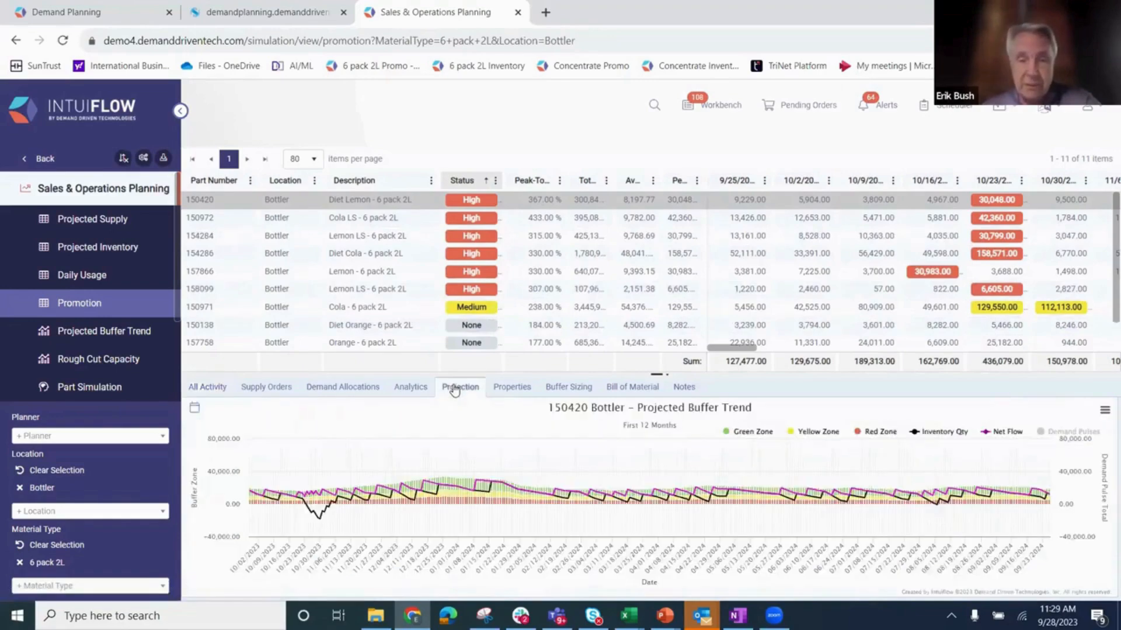
mouse_move(317, 516)
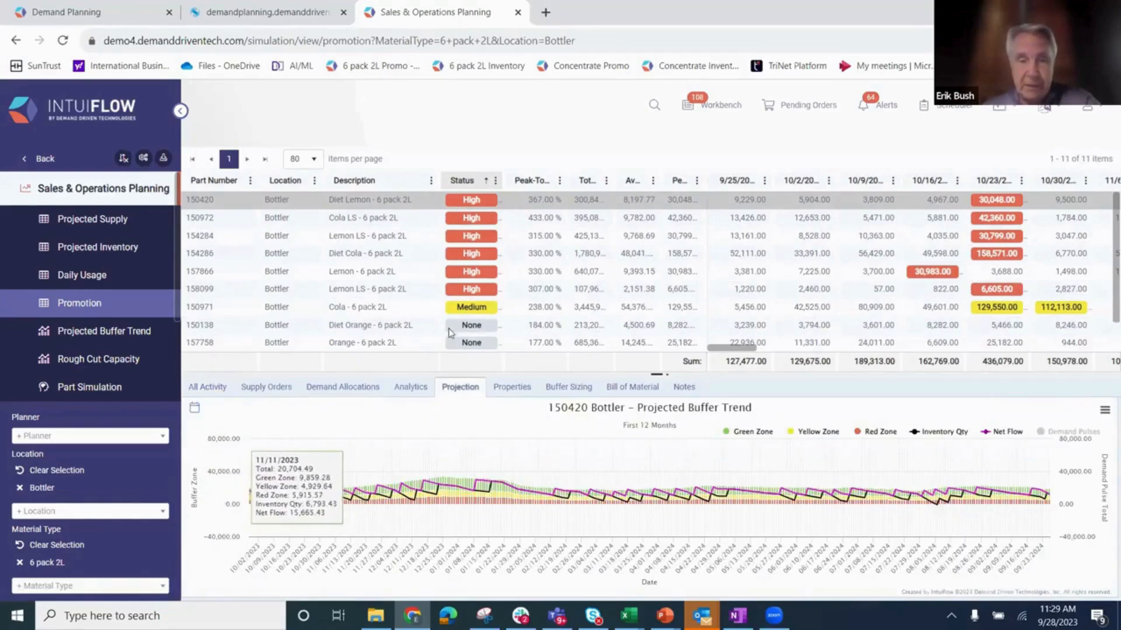
left_click(407, 223)
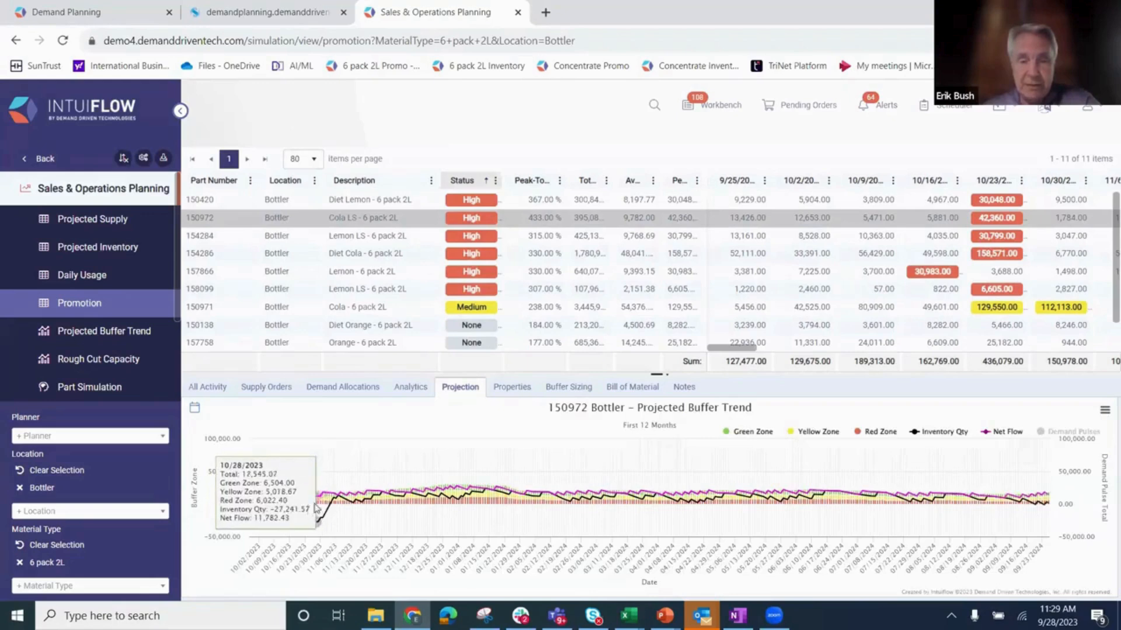
left_click(380, 238)
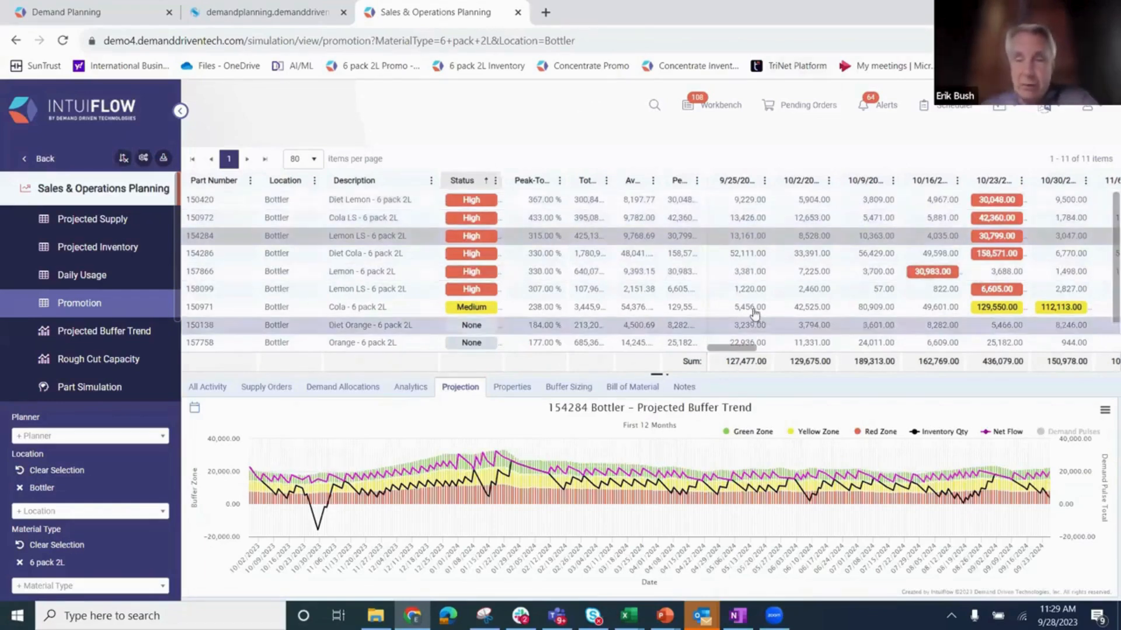
mouse_move(744, 352)
left_mouse_down()
mouse_move(763, 350)
mouse_move(743, 360)
left_mouse_up()
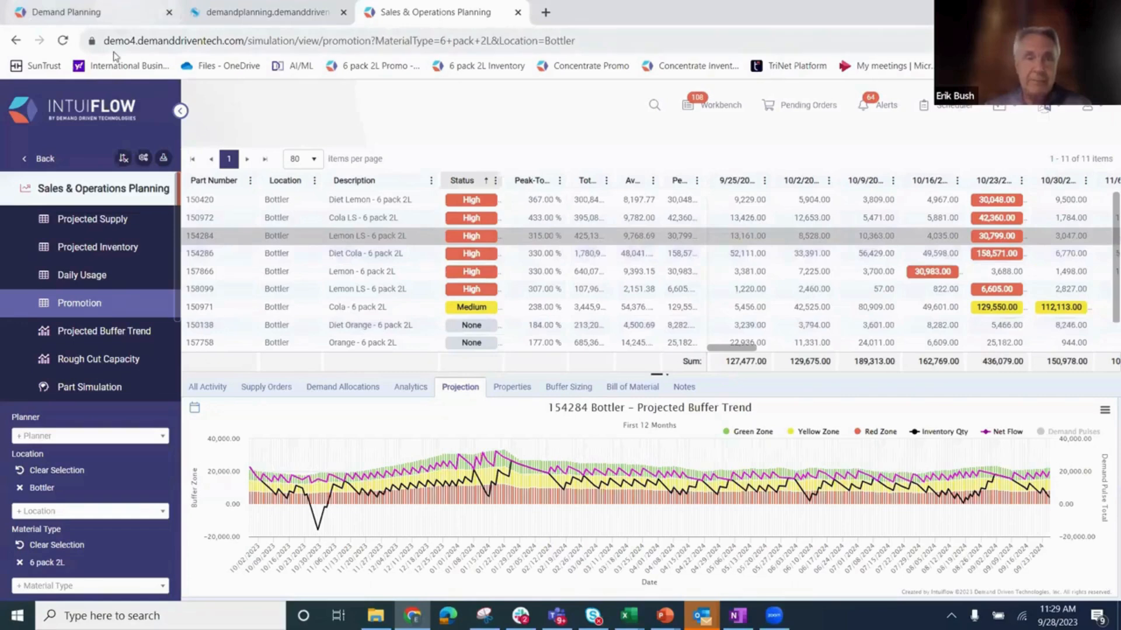
Compare actuals and forecasts in the pack size dashboard for 6 pack, all material types and 6 pack 2L alone
left_click(134, 16)
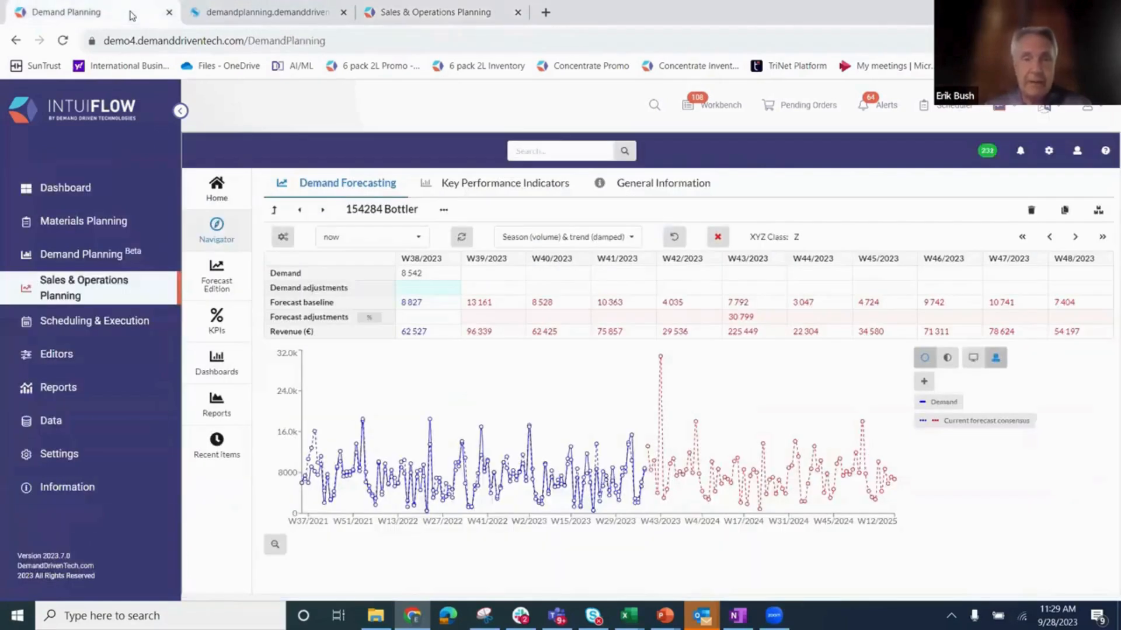
left_click(216, 15)
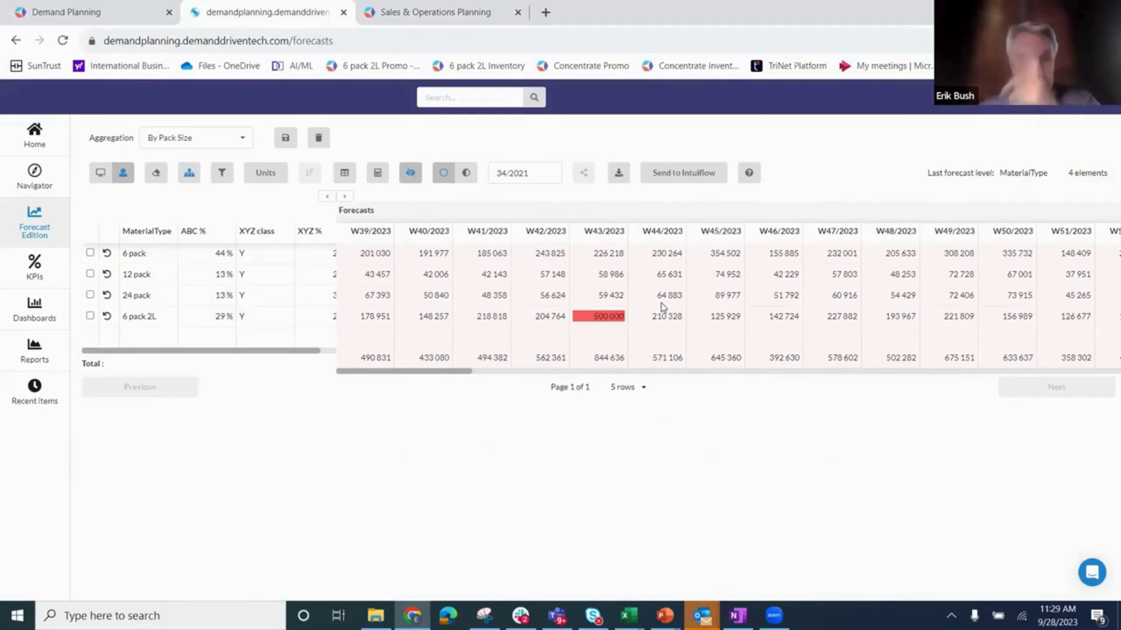
left_click(58, 316)
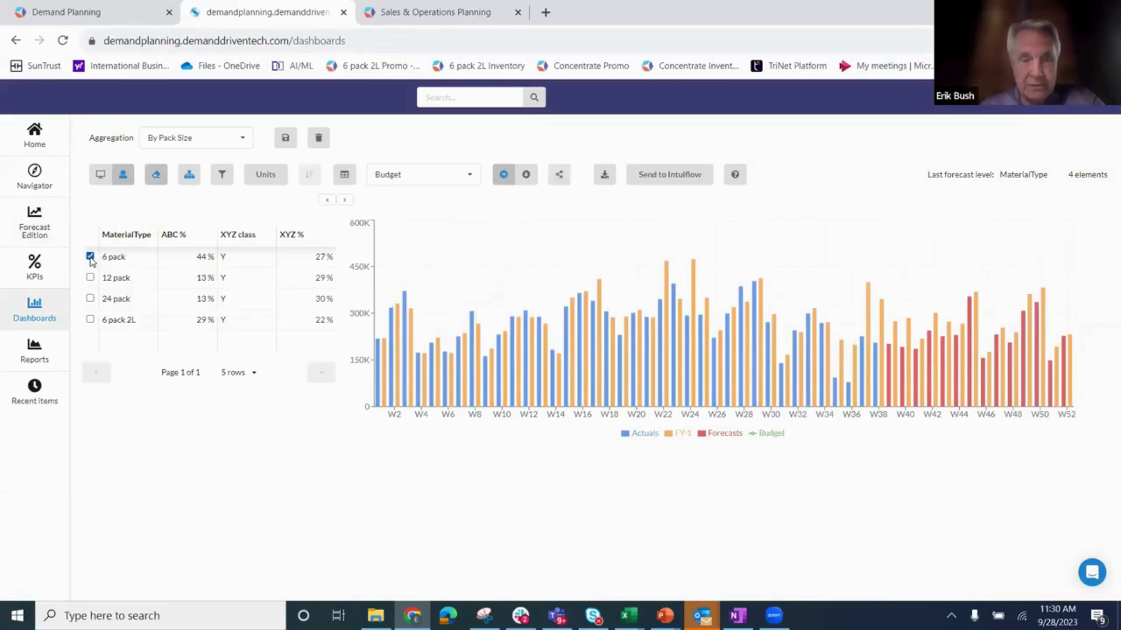
left_click(90, 258)
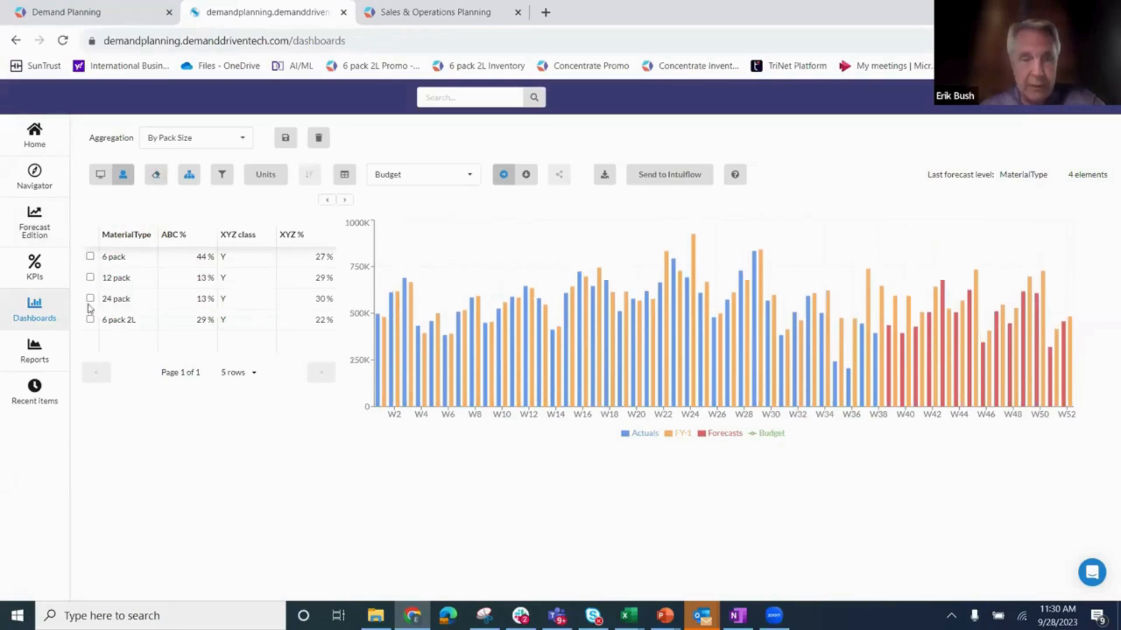
left_click(91, 320)
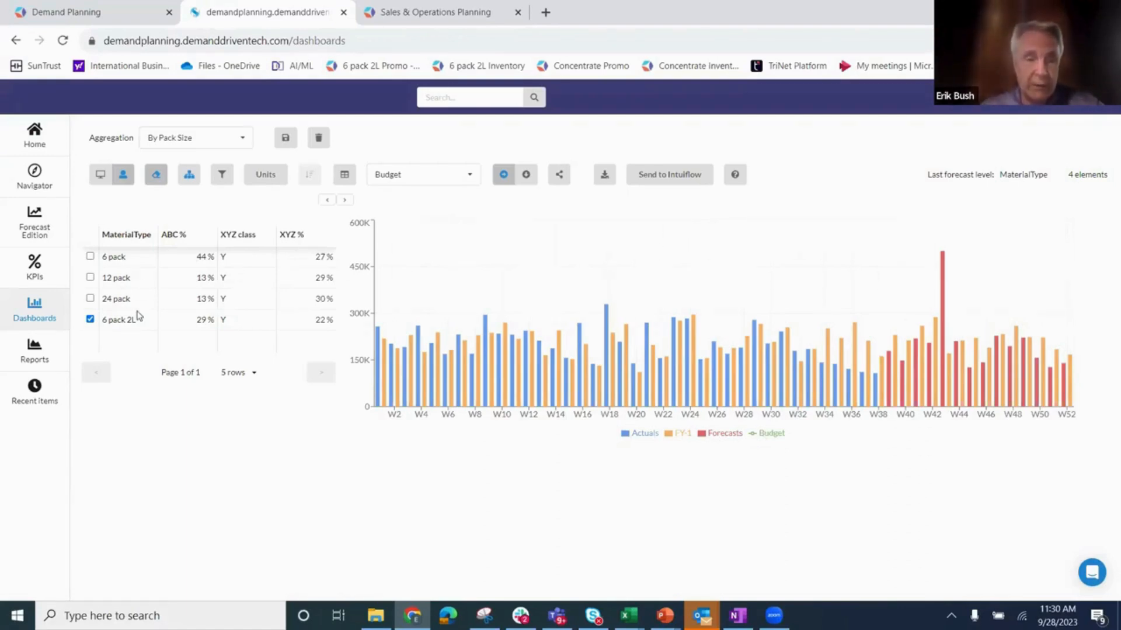
Open the saved report Bottler Sales Forecast - 6 pack 2L
left_click(41, 356)
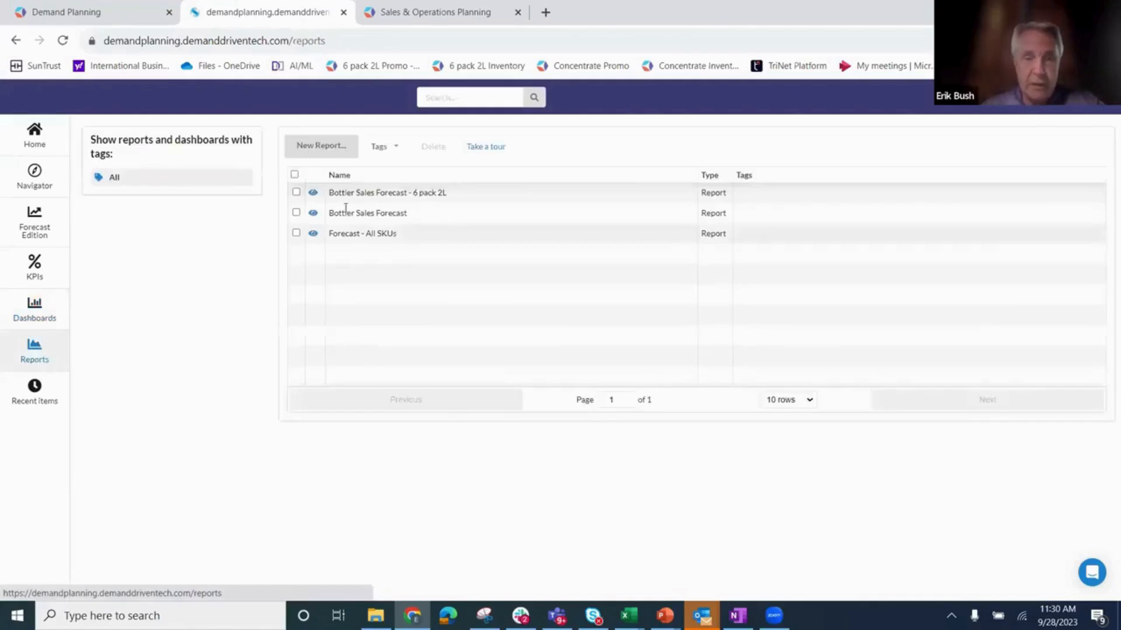
left_click(313, 195)
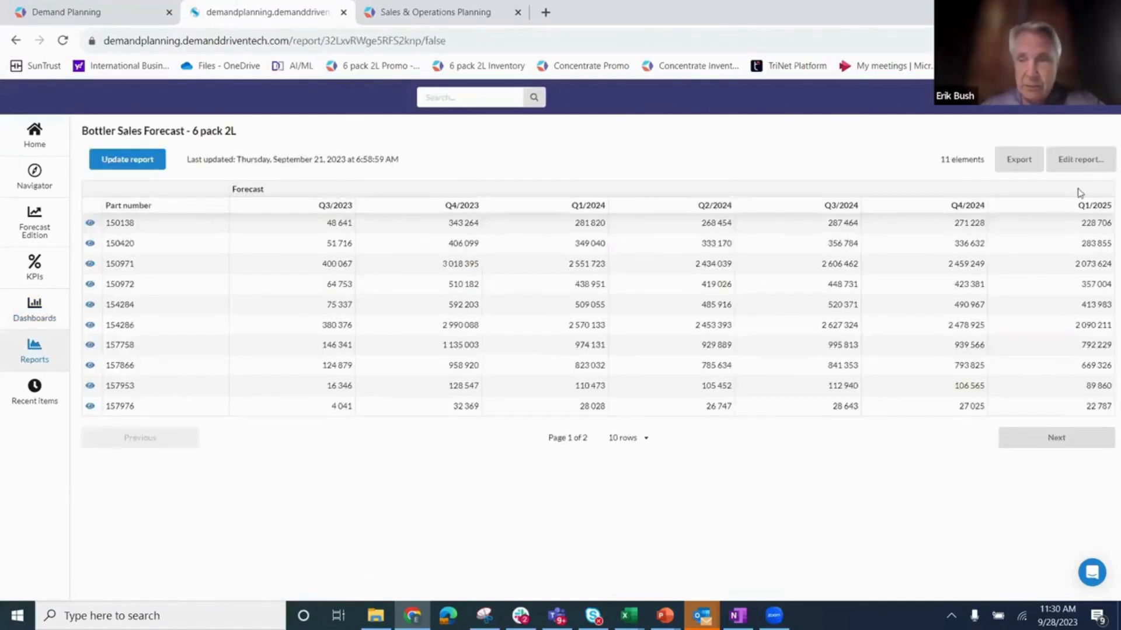
Edit the Bottler Sales Forecast - 6 pack 2L report with demand values displayed as Price and save it over the existing report
left_click(1081, 170)
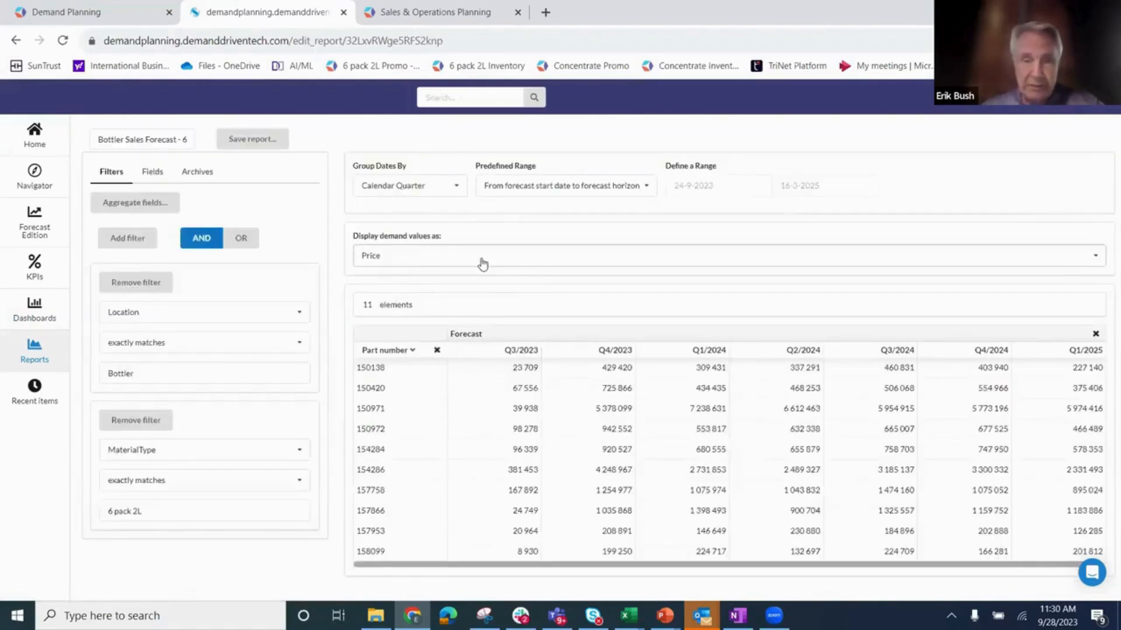
left_click(402, 261)
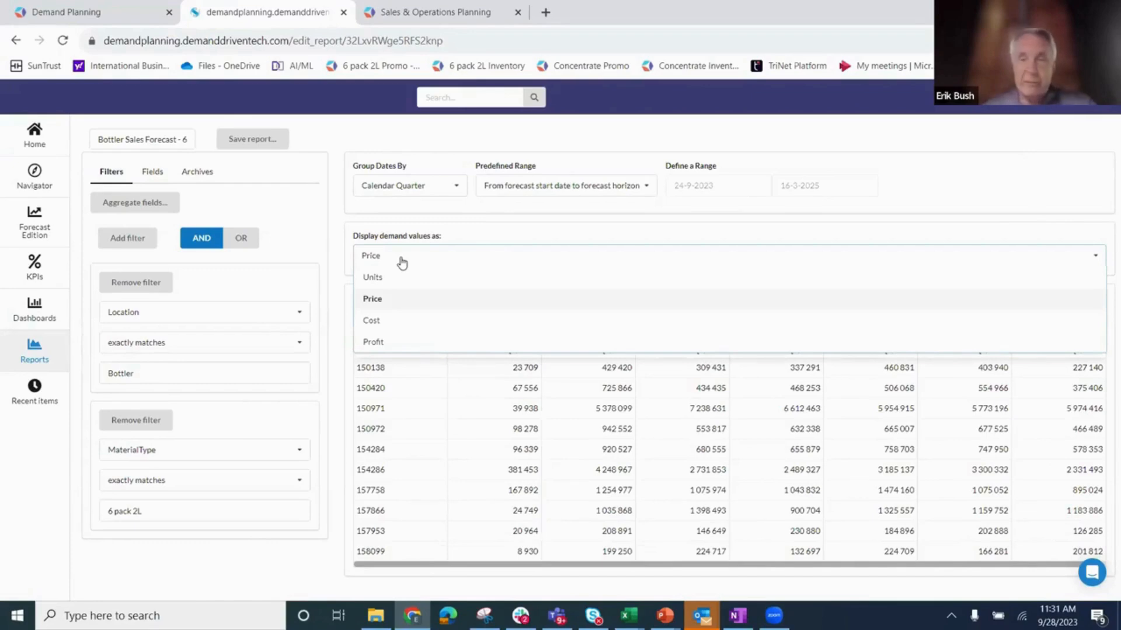
left_click(769, 132)
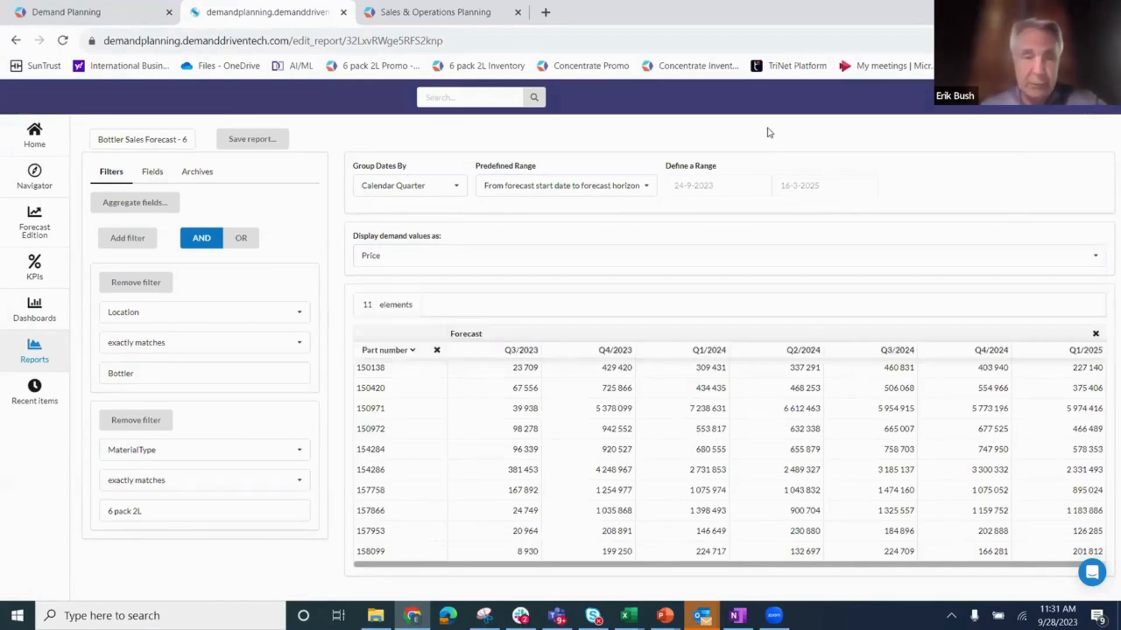
left_click(253, 139)
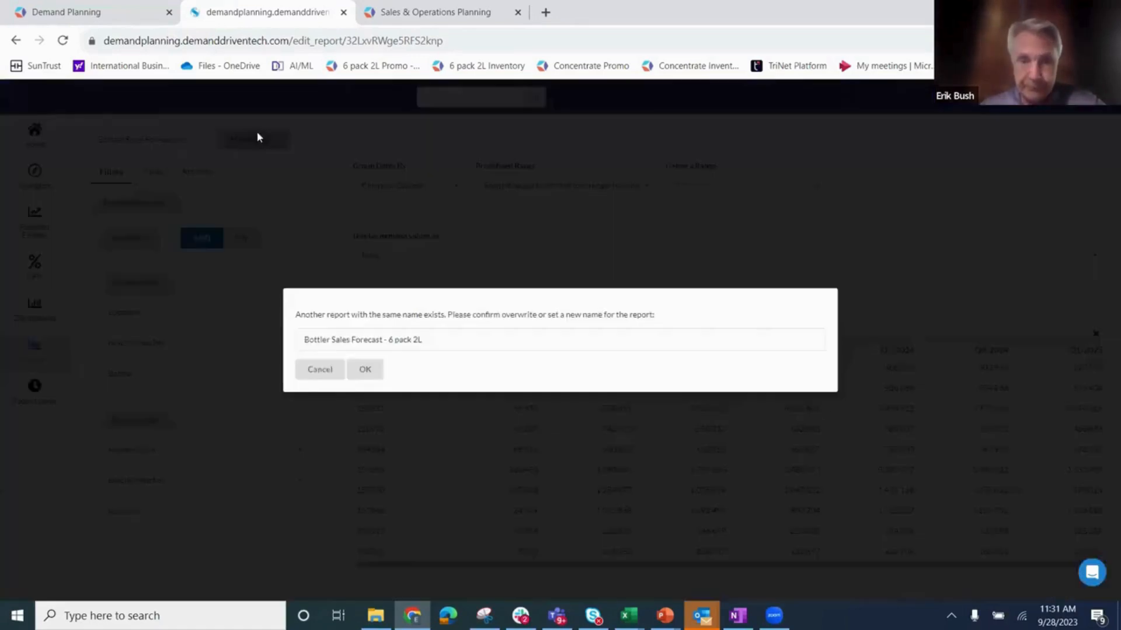
left_click(368, 368)
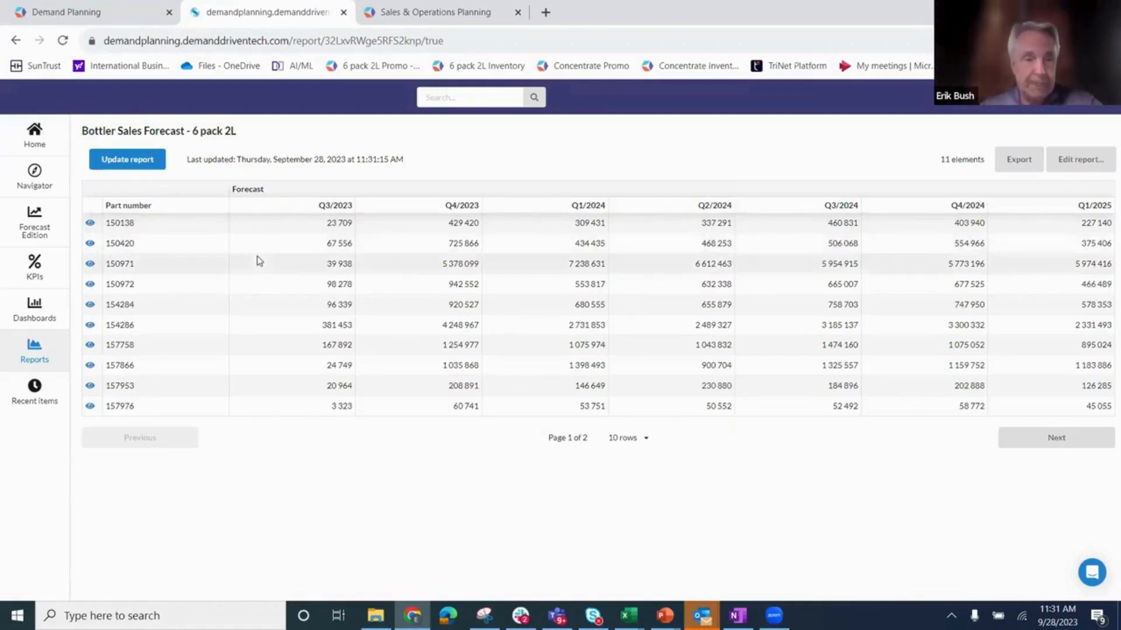
Review the By Pack Size KPIs with their metric and lag options, and examine the 6 pack 2L accuracy, error and bias breakdown
left_click(36, 265)
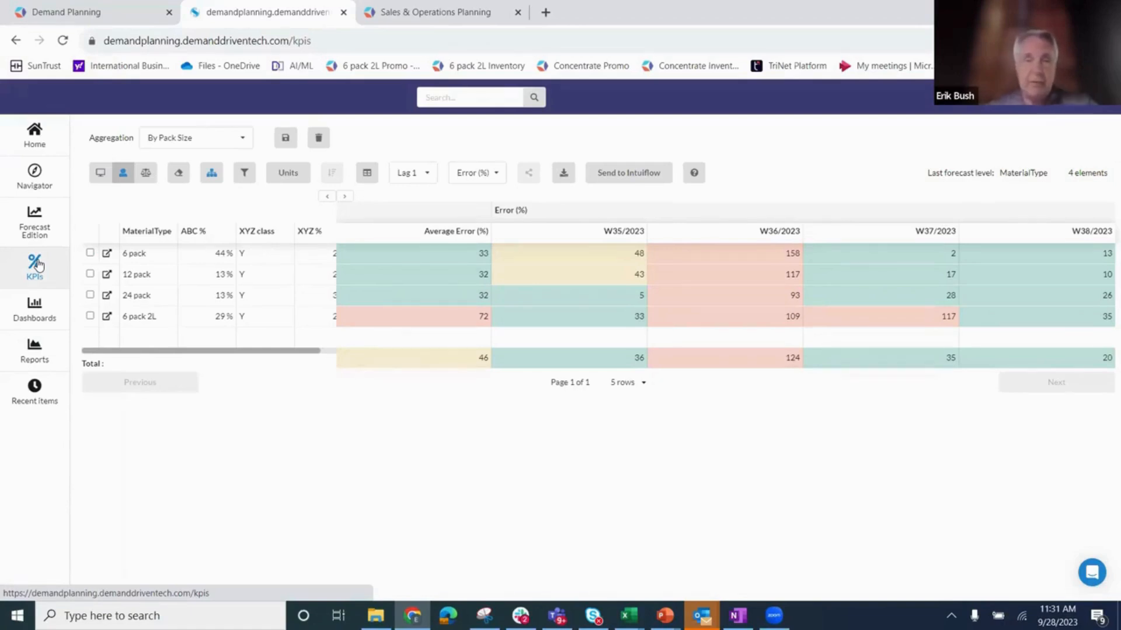
left_click(494, 169)
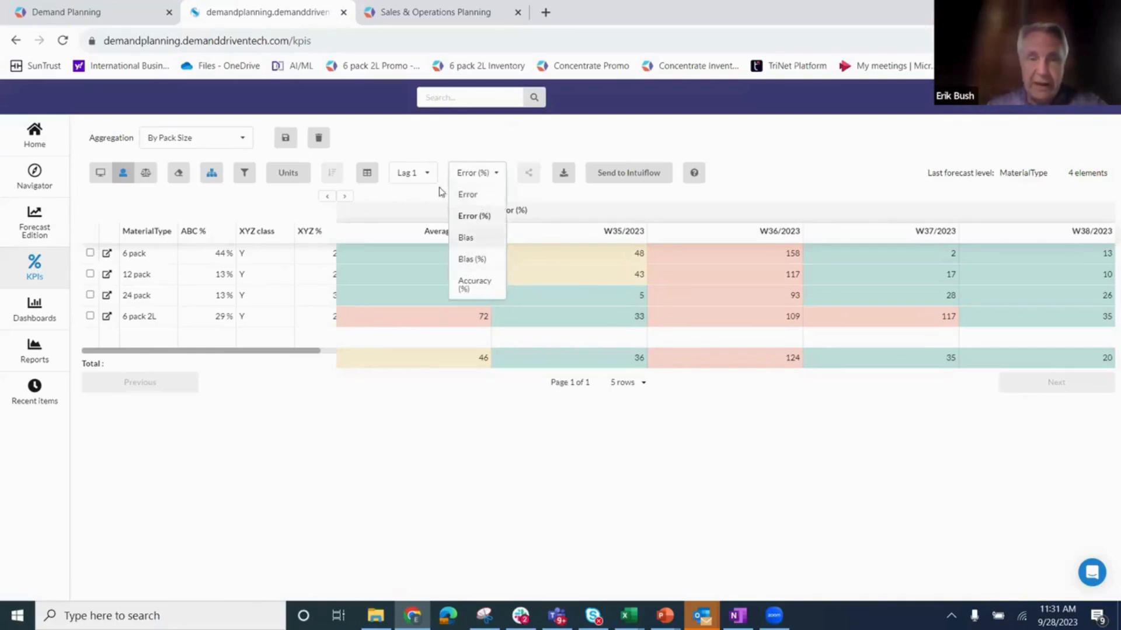
left_click(457, 125)
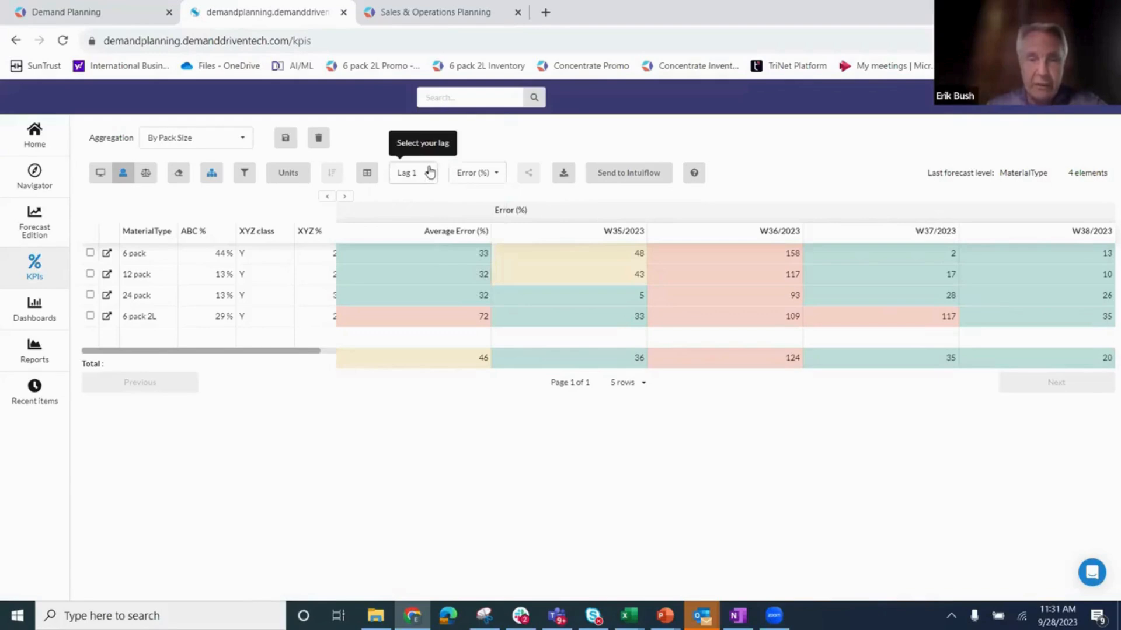
left_click(430, 171)
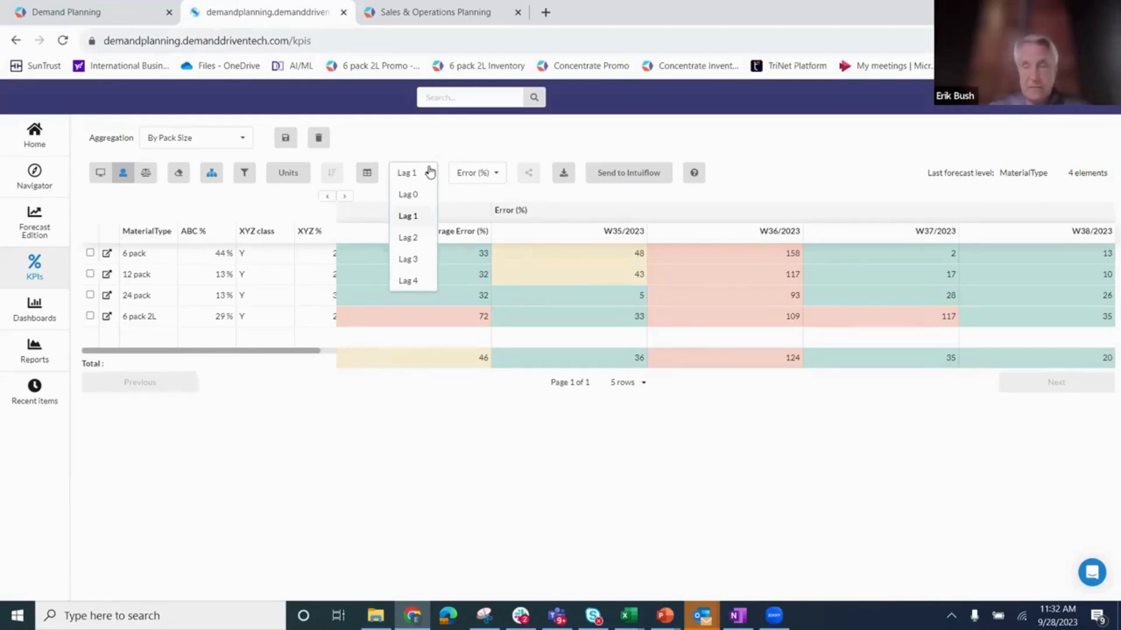
left_click(454, 143)
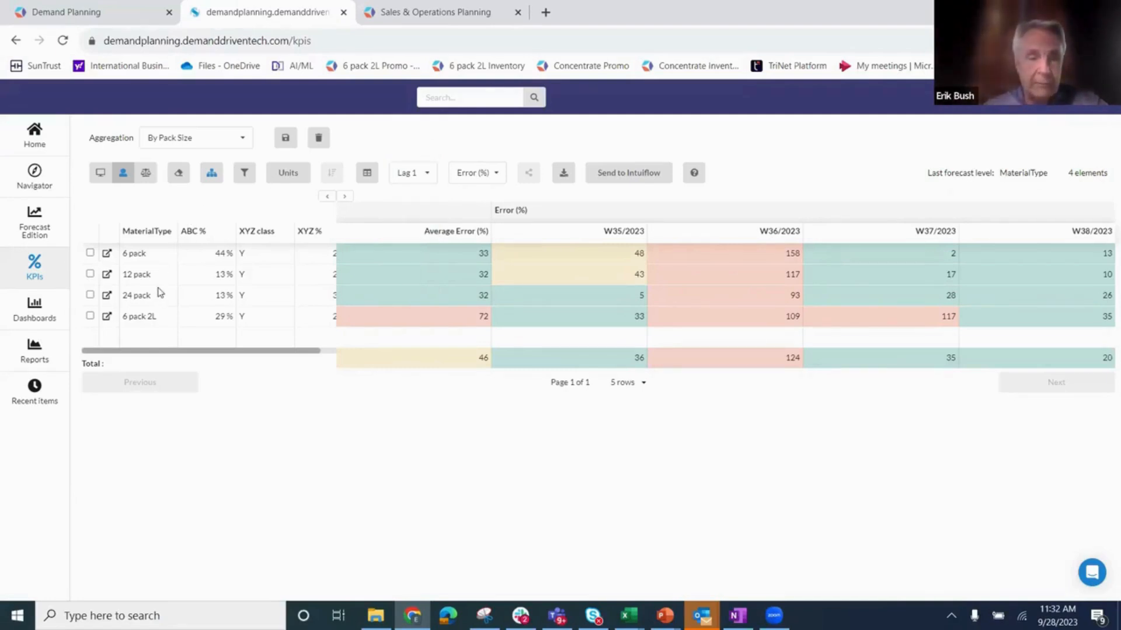
left_click(107, 318)
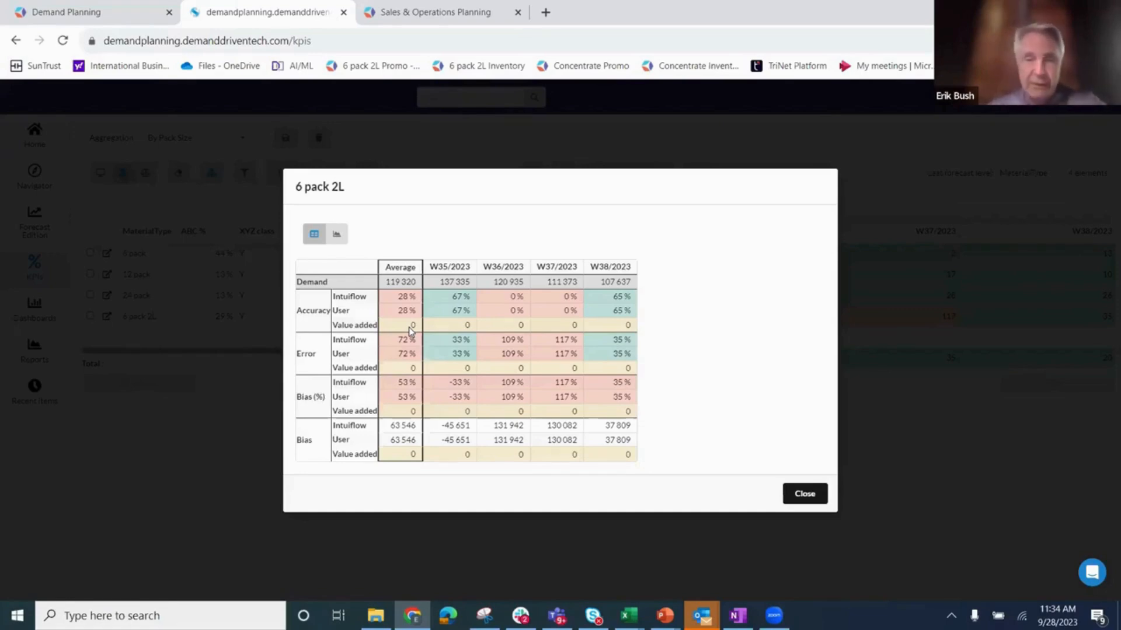
left_click(809, 499)
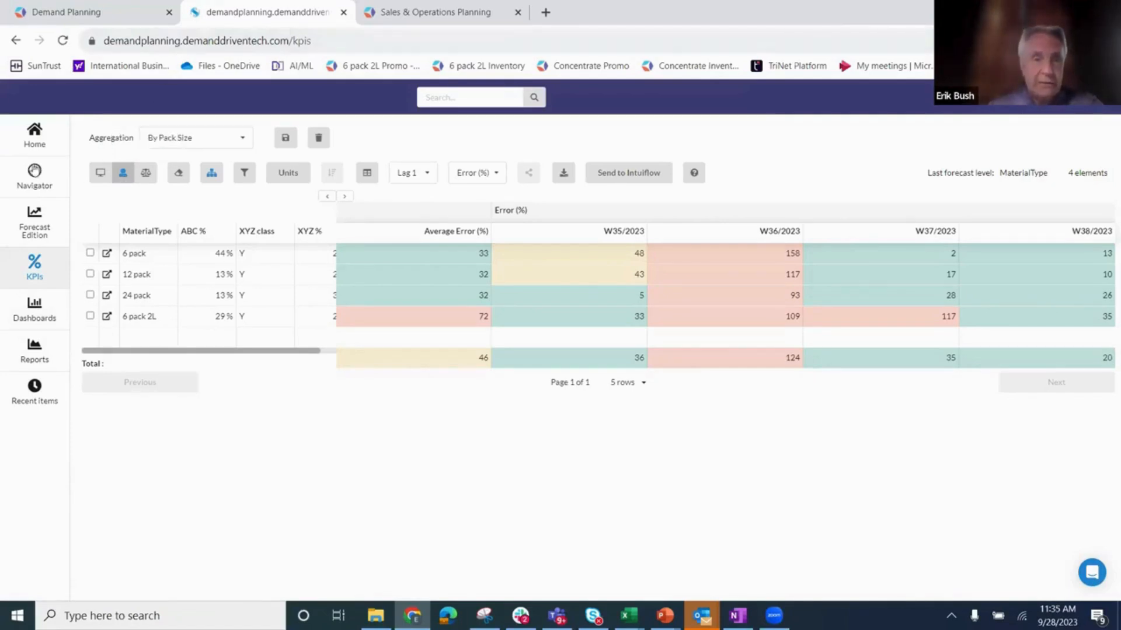
Open part 150138 from the 6 pack 2L - Bottler view and examine its demand history and forecast chart
left_click(32, 178)
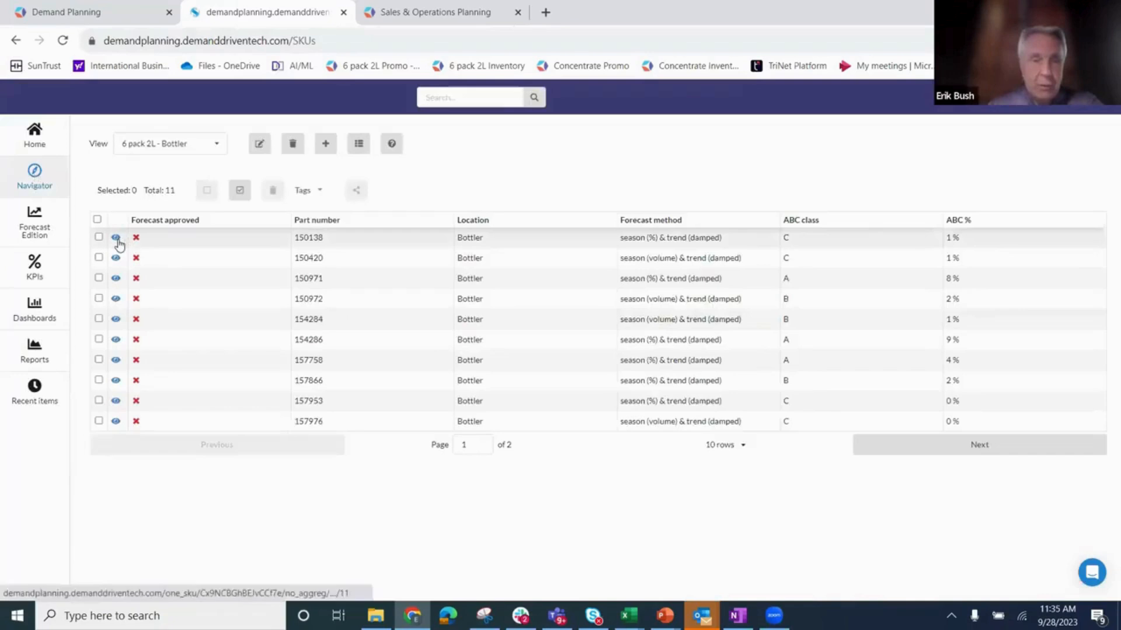
left_click(116, 238)
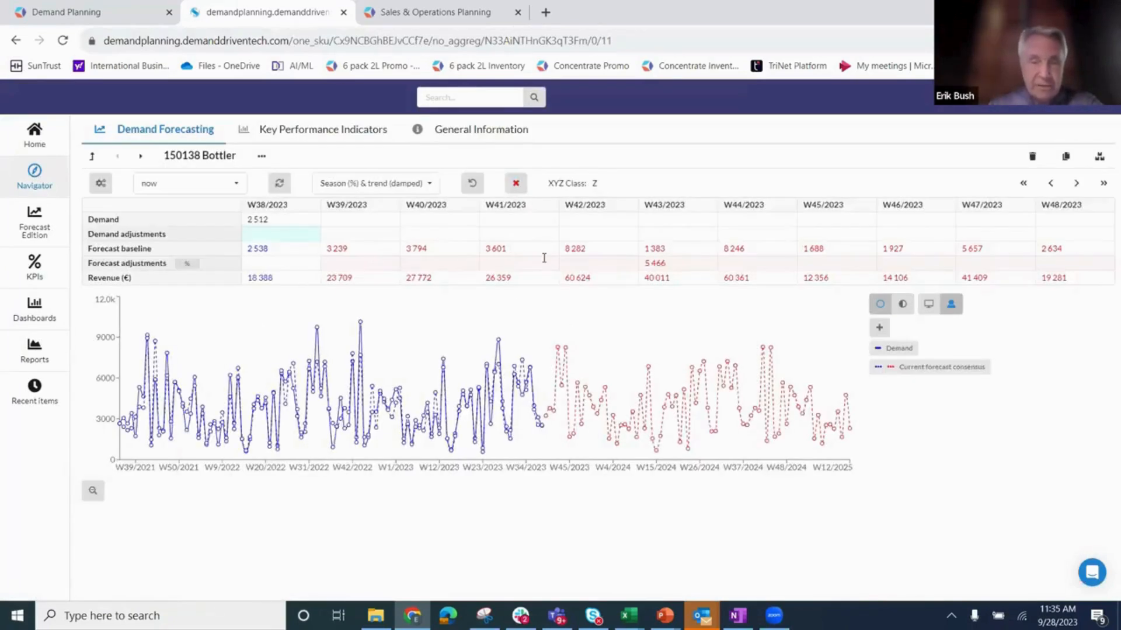
mouse_move(357, 345)
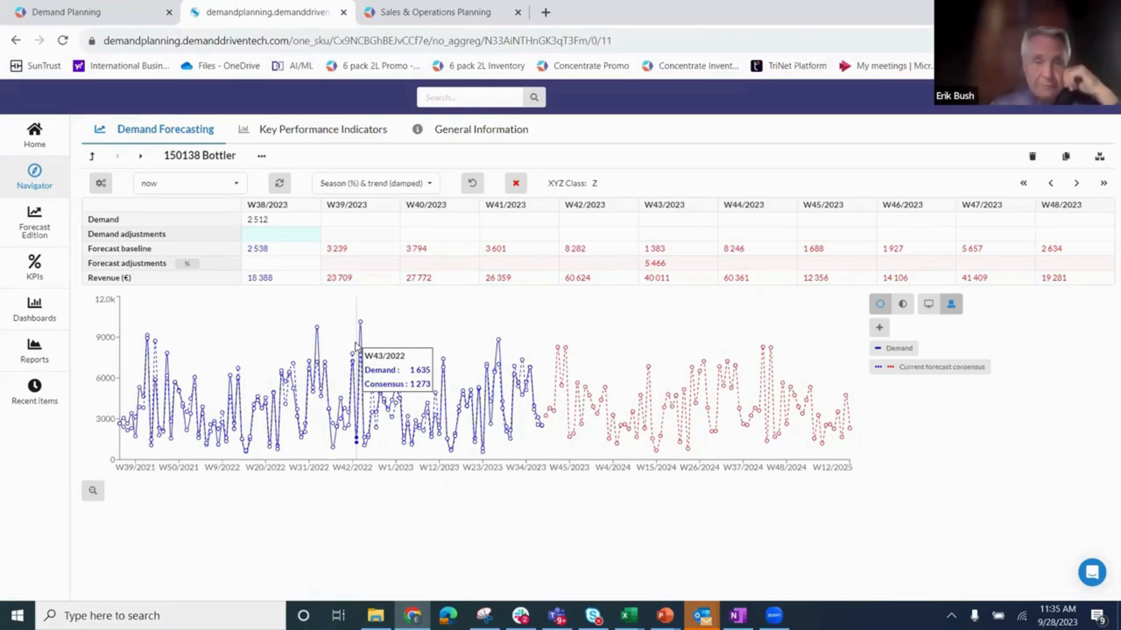
Try to share parts 150138, 150420 and 150971 from the 6 pack 2L - Bottler view with the first listed user
left_click(48, 188)
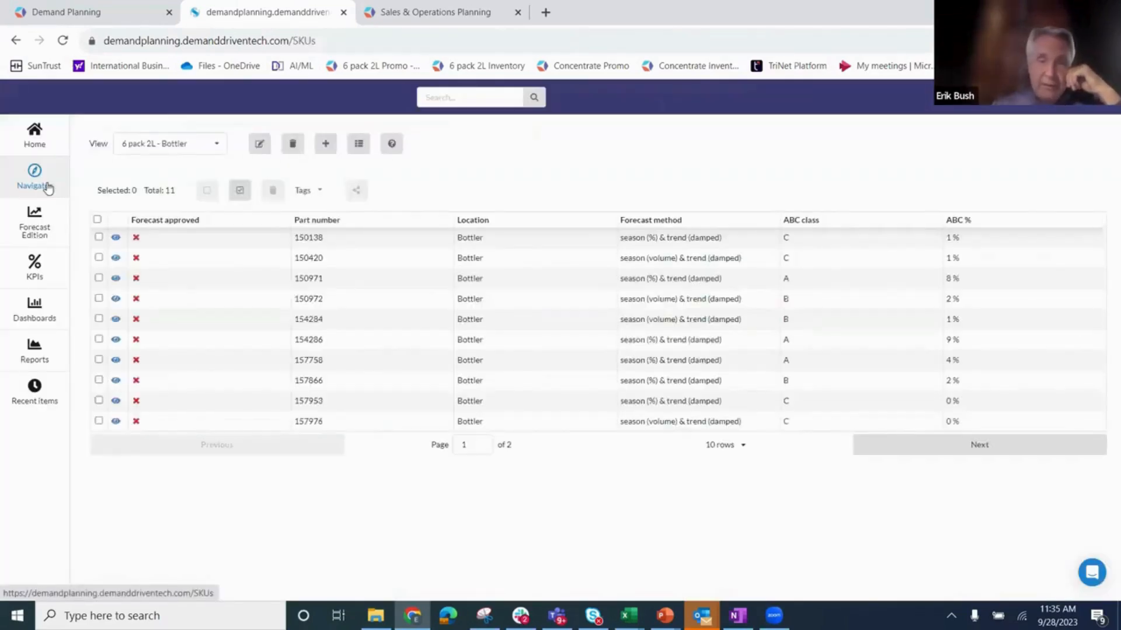
left_click(99, 237)
left_click(98, 257)
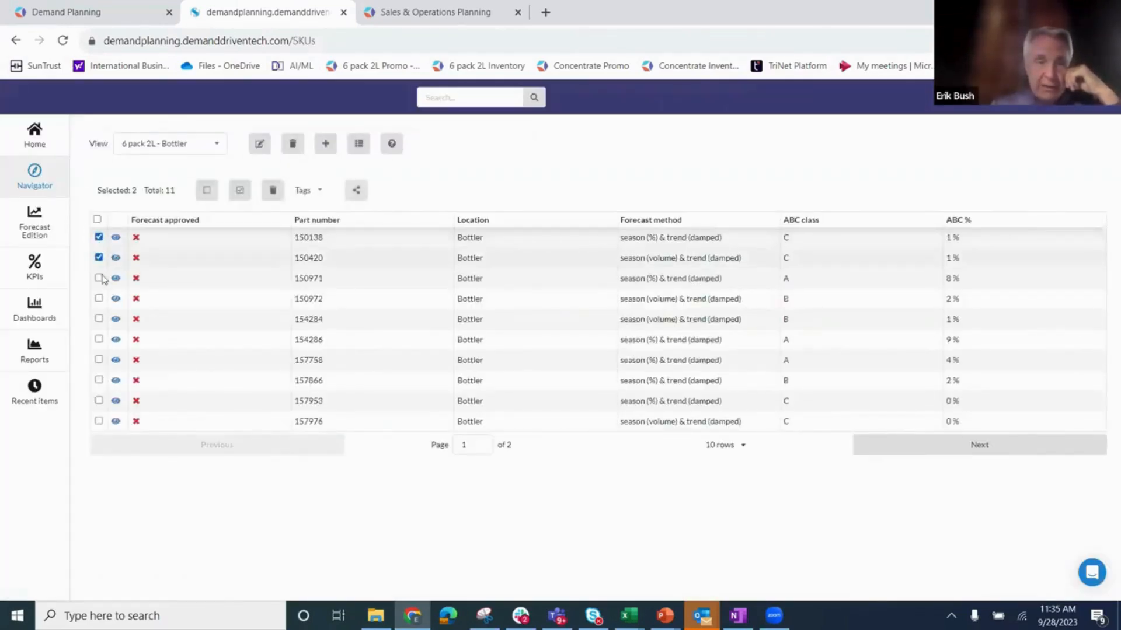
left_click(98, 278)
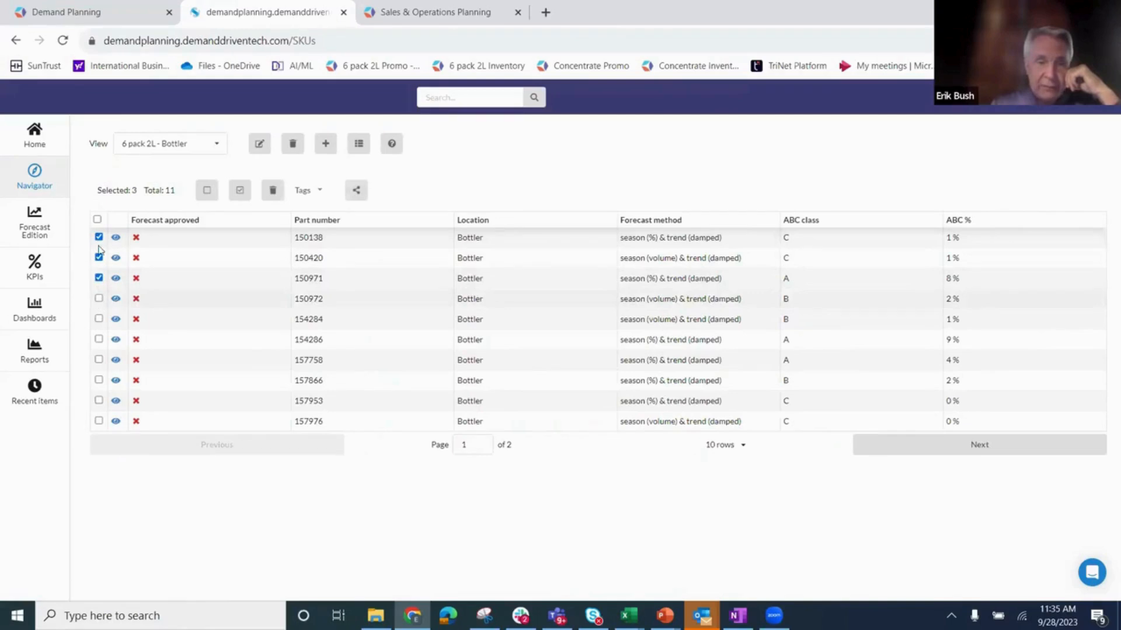
left_click(356, 191)
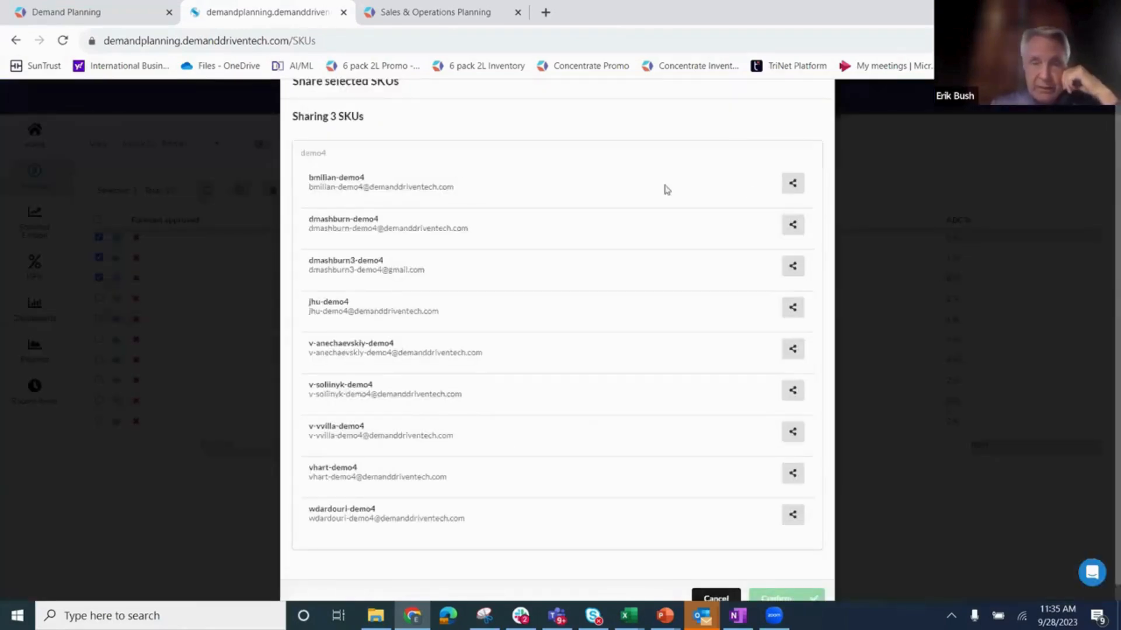
left_click(793, 185)
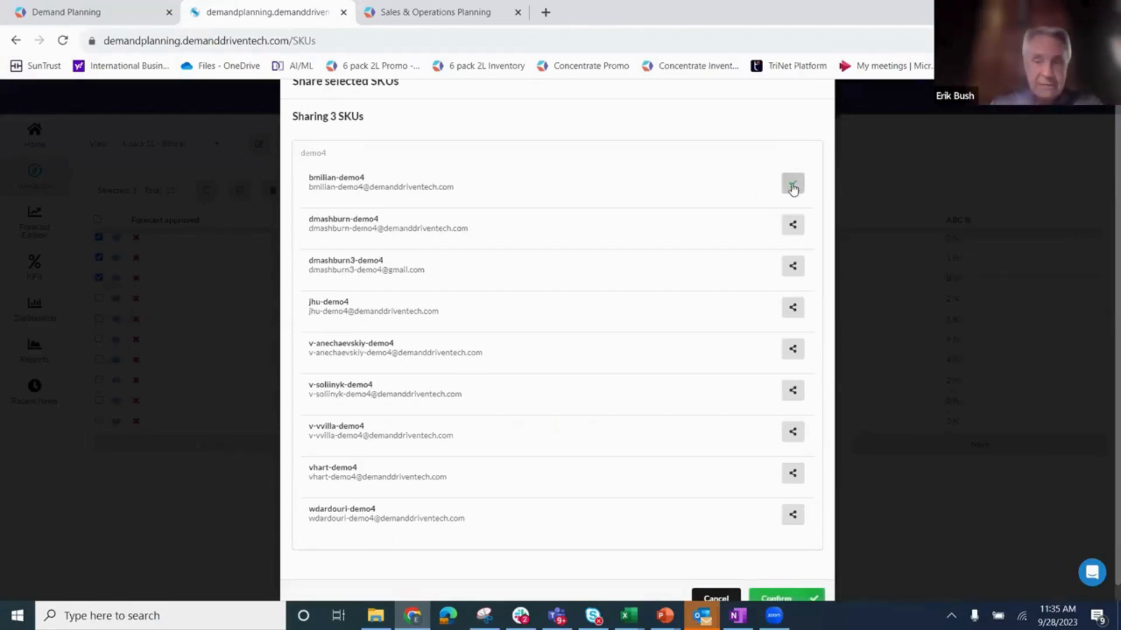
left_click(792, 187)
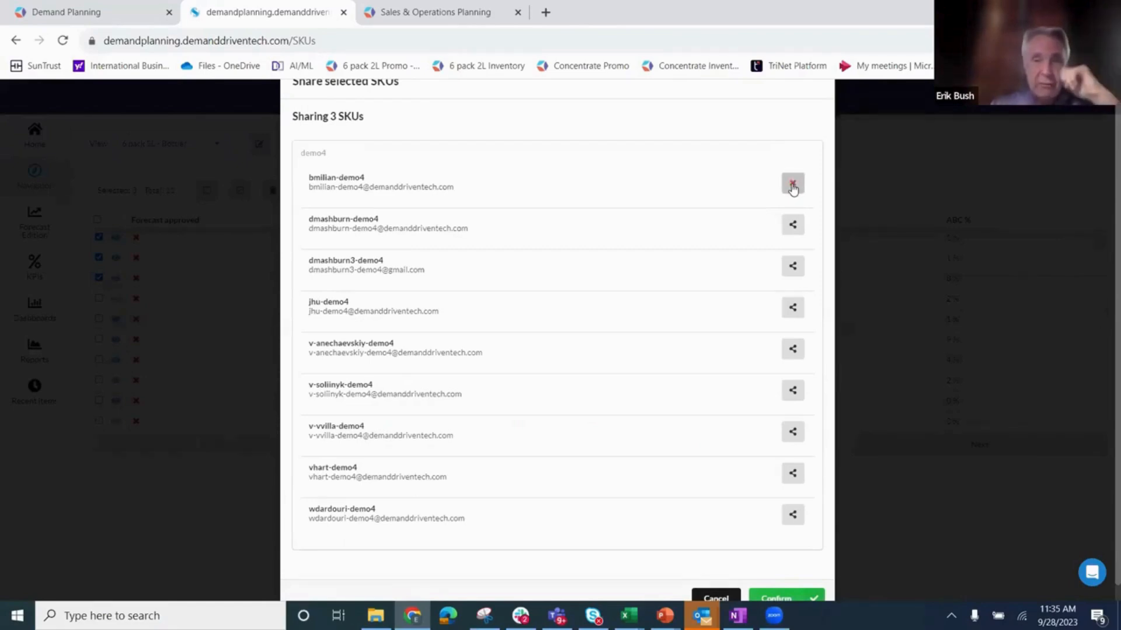
left_click(730, 595)
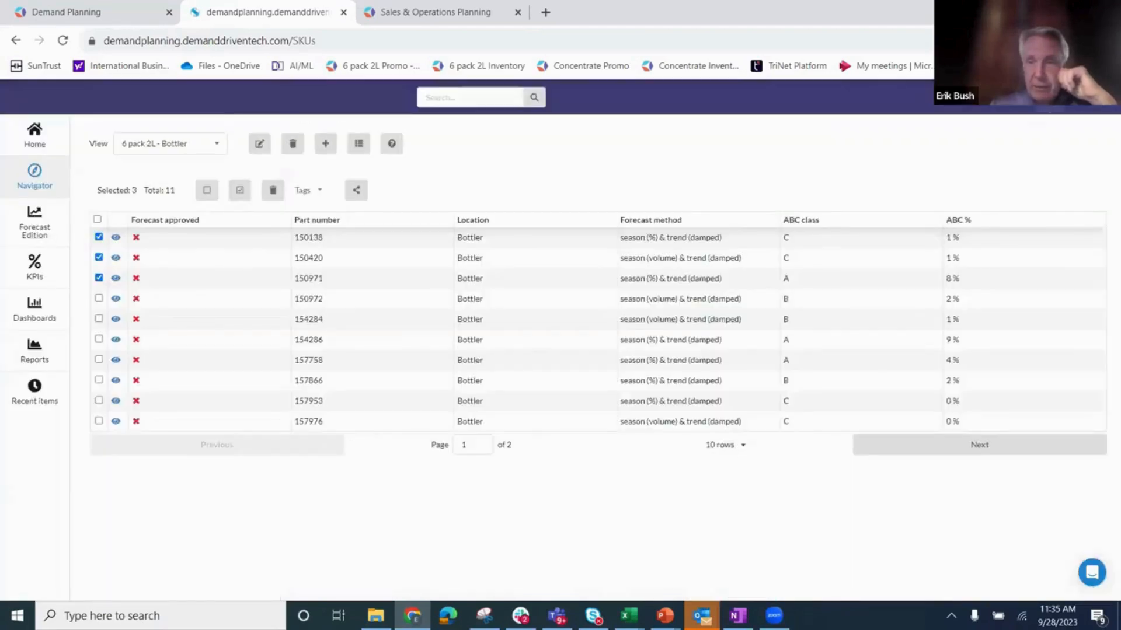
Open the sharing rules and add a filter on the MaterialType field for the first listed user
left_click(1049, 102)
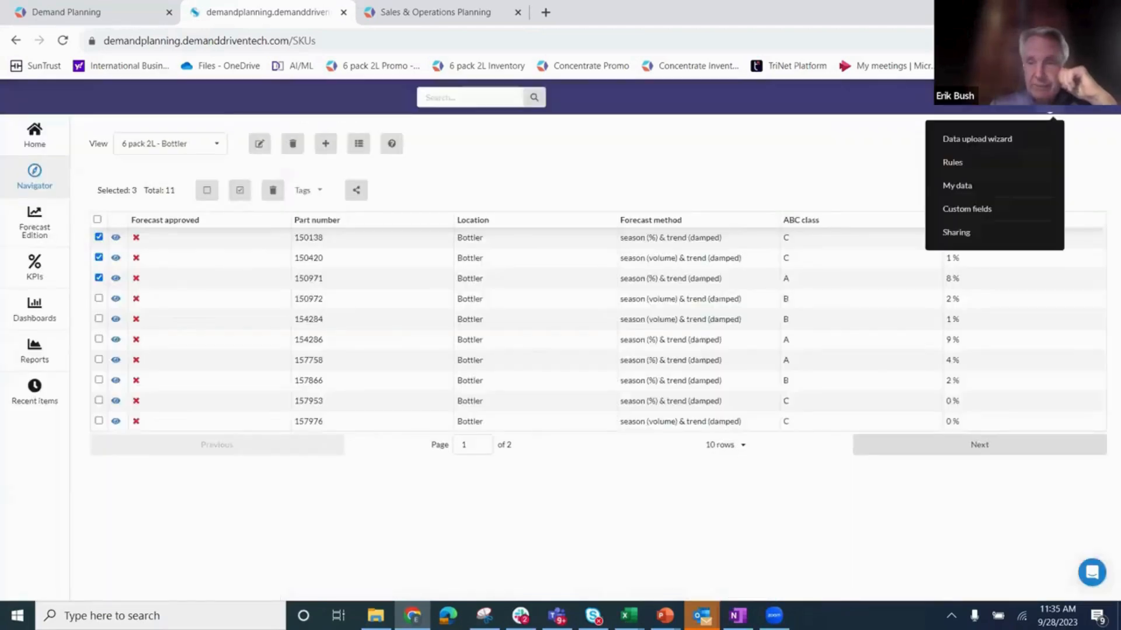
left_click(970, 233)
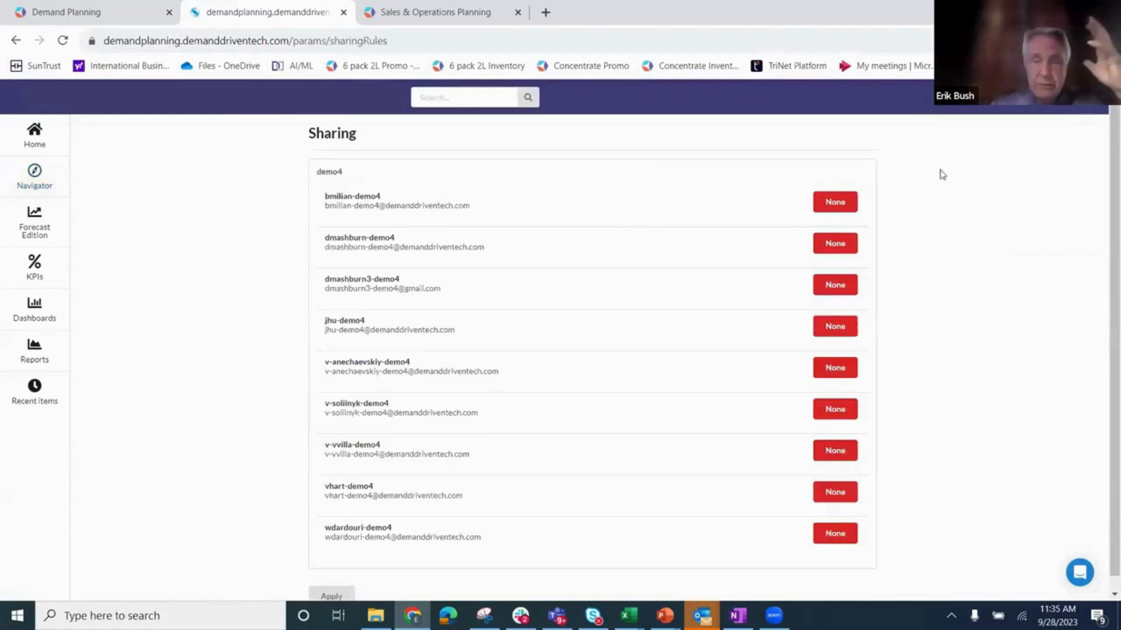
left_click(835, 202)
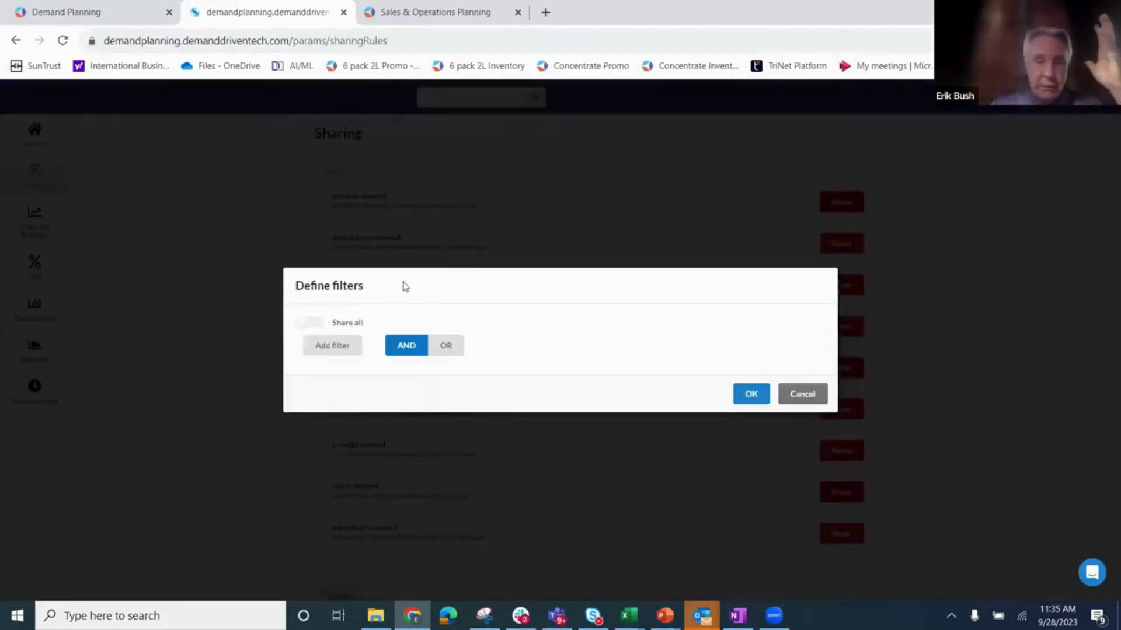
left_click(317, 353)
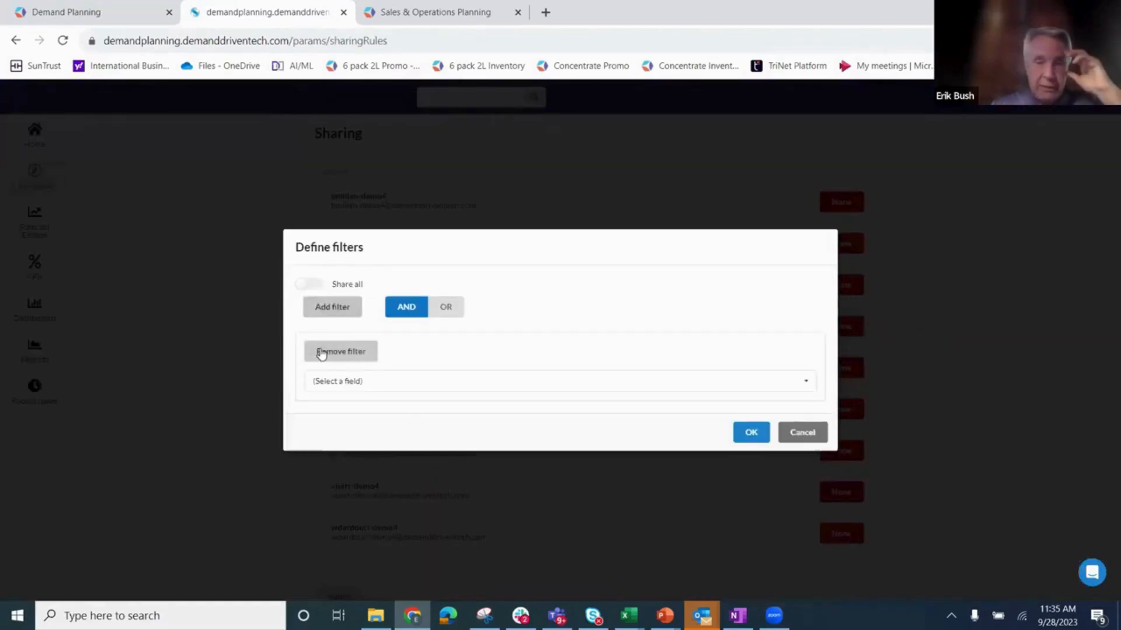
left_click(350, 381)
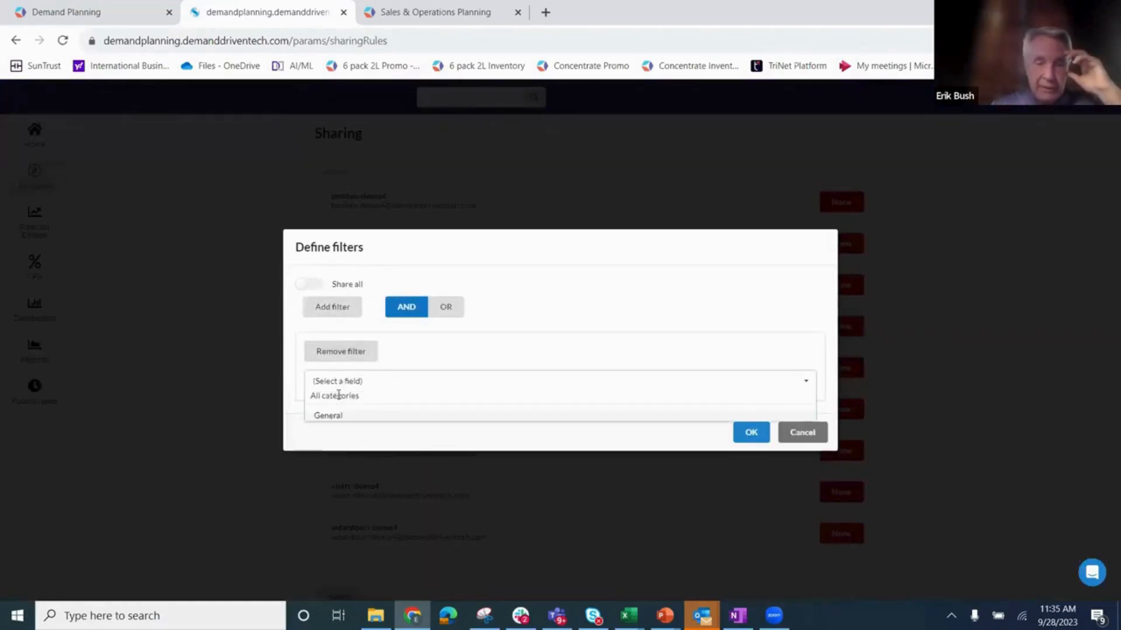
left_click(342, 395)
left_click(364, 385)
left_click(334, 416)
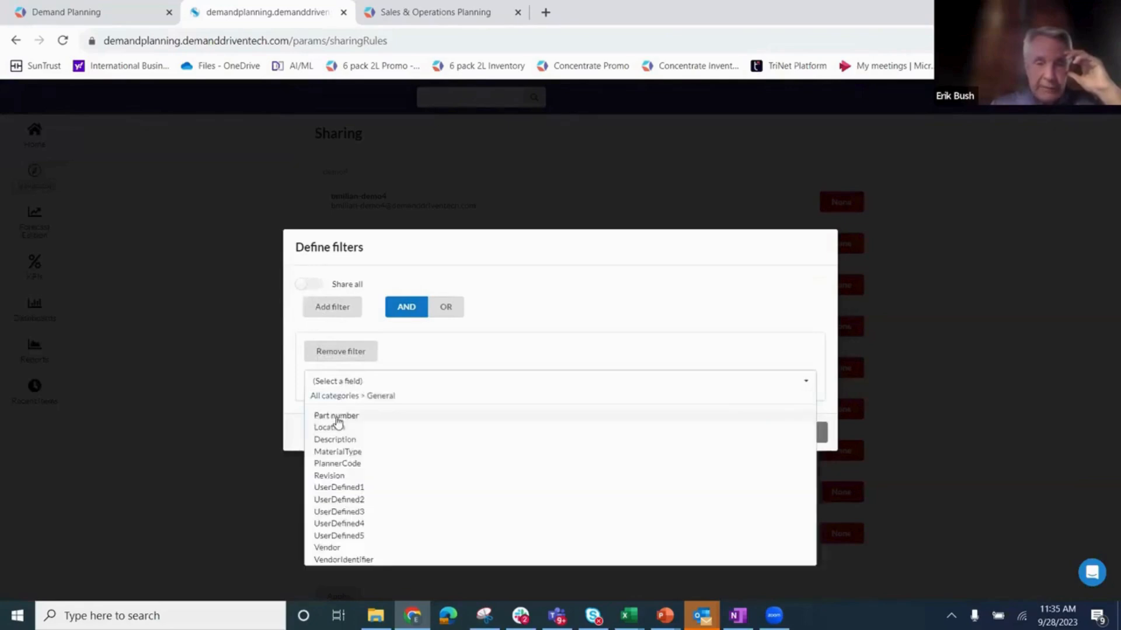
left_click(361, 454)
Try a sharing condition where MaterialType contains 6 pack 2l, and leave the filter definition without applying it
left_click(383, 383)
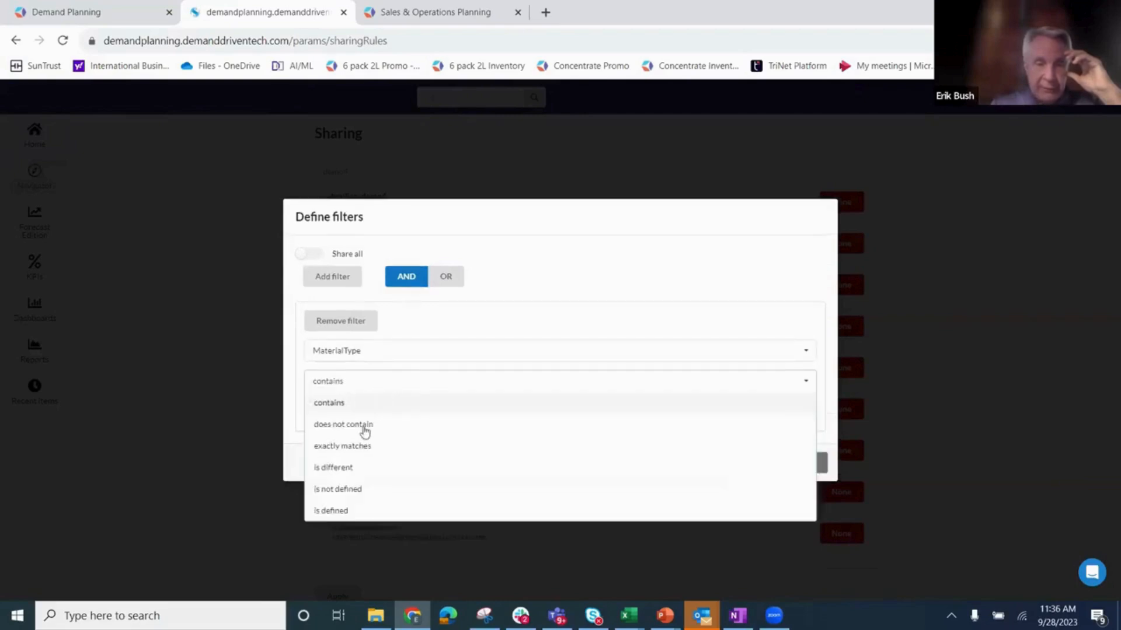
left_click(369, 447)
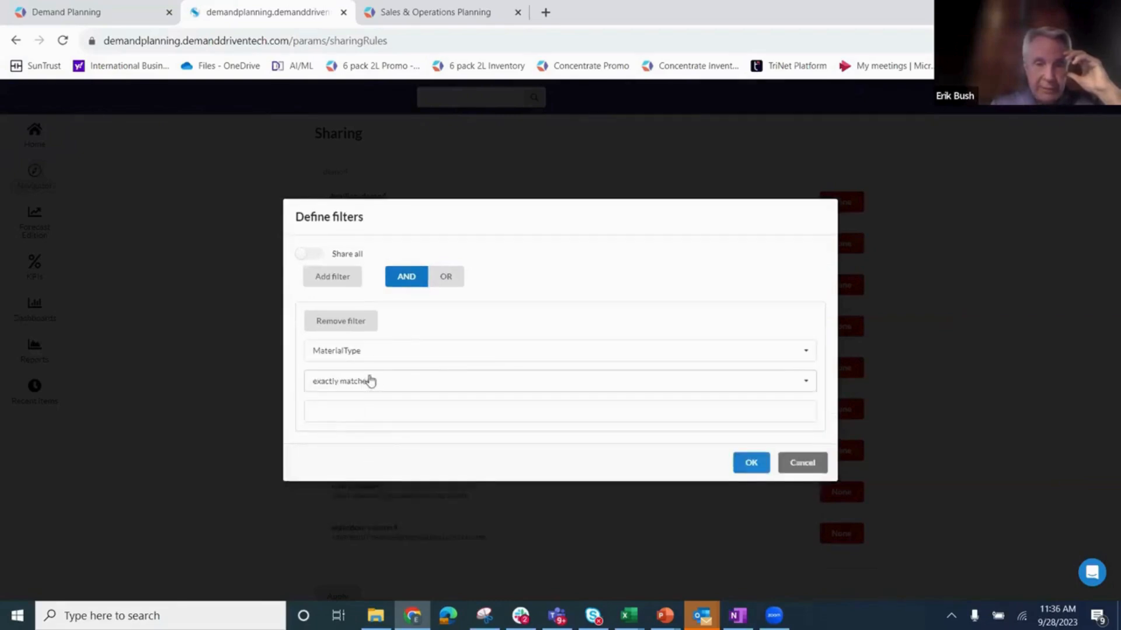
left_click(372, 382)
left_click(357, 403)
type("6")
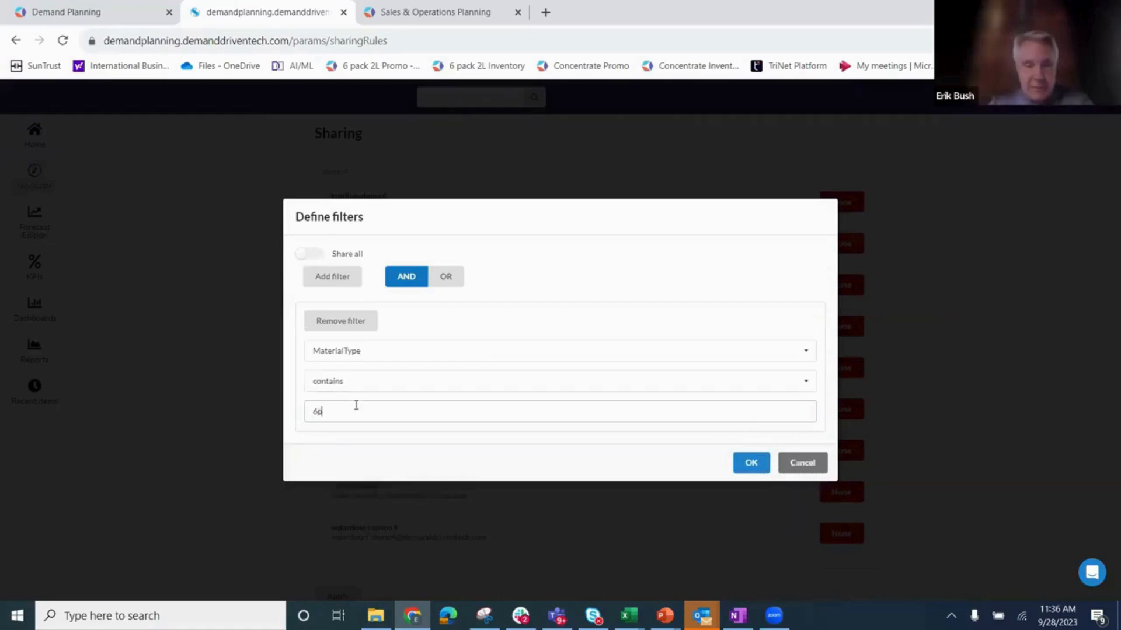
type(" pack 2l")
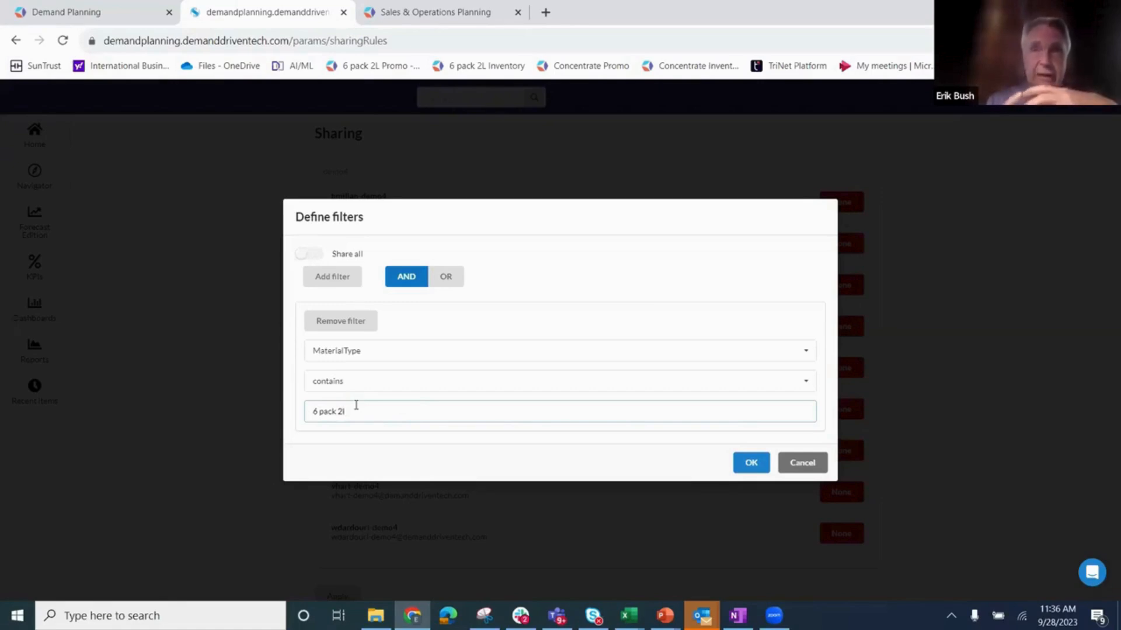
left_click(815, 467)
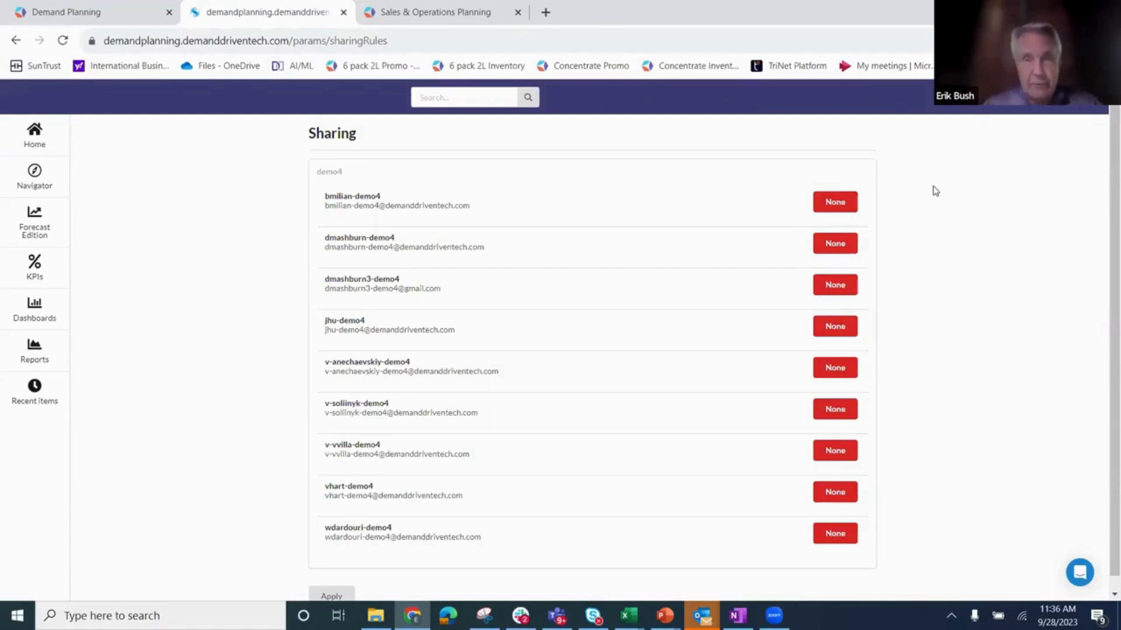
In the Sales & Operations Planning simulation properties, enable Calculate Intelligent Adjustments, then save and run the simulation
left_click(431, 13)
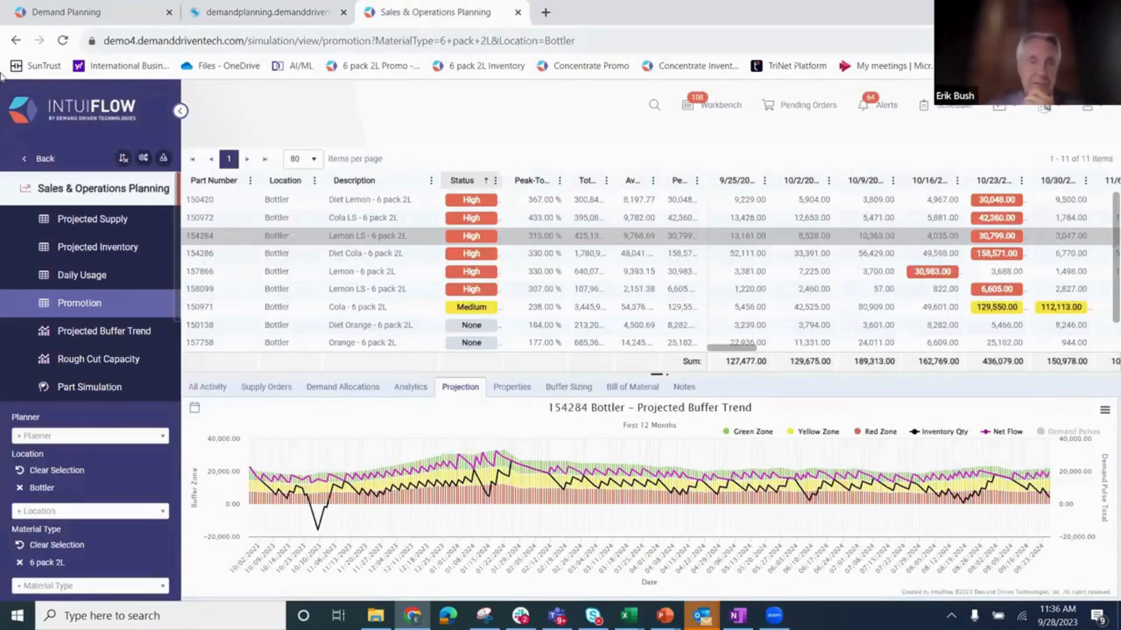
left_click(143, 158)
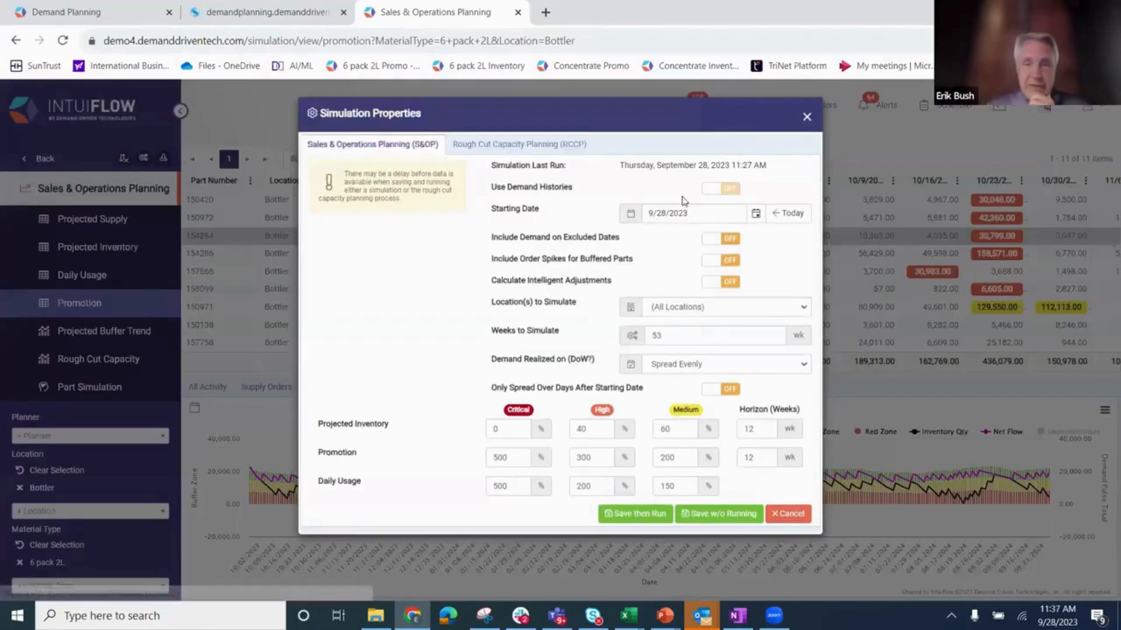
left_click(706, 283)
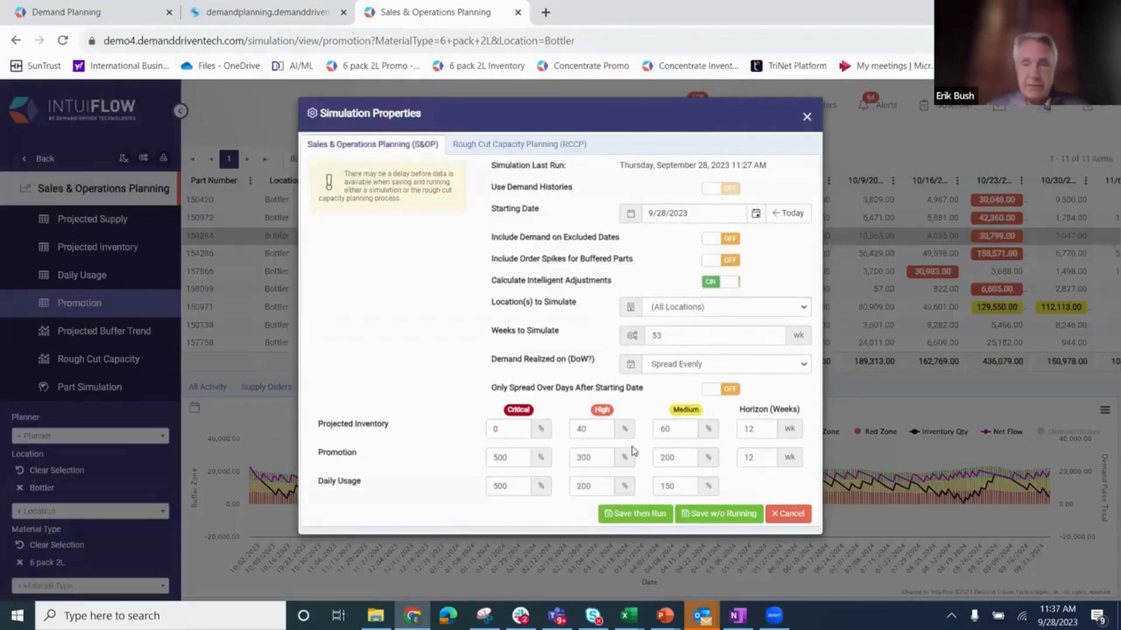
left_click(634, 514)
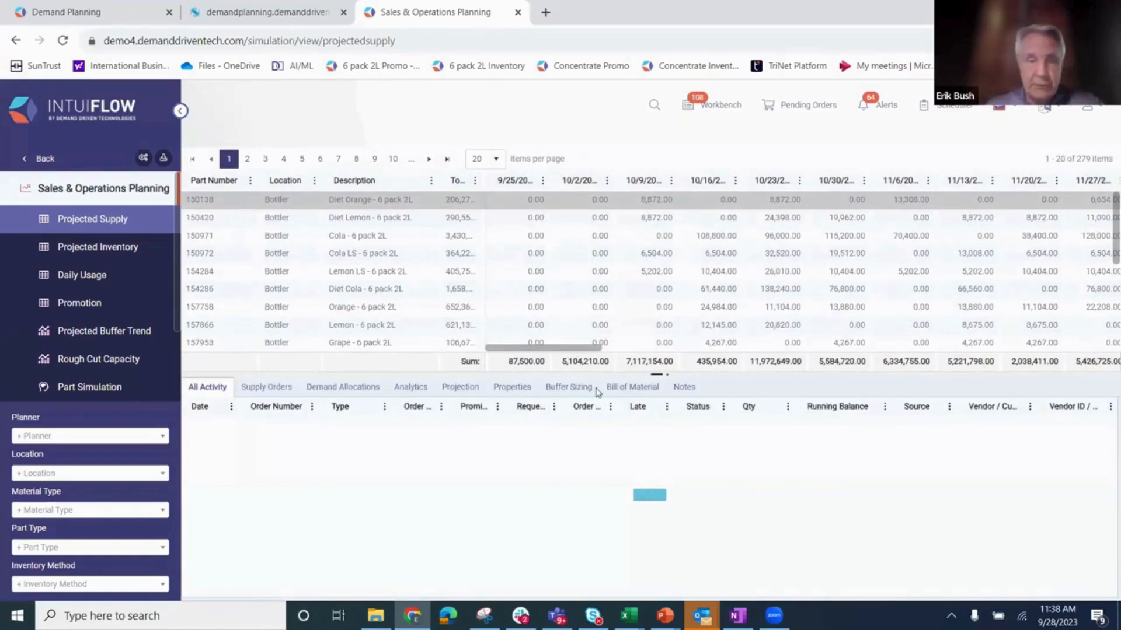
Examine the projected buffer trend charts for parts 150138 and 150971 at the Bottler location
left_click(460, 388)
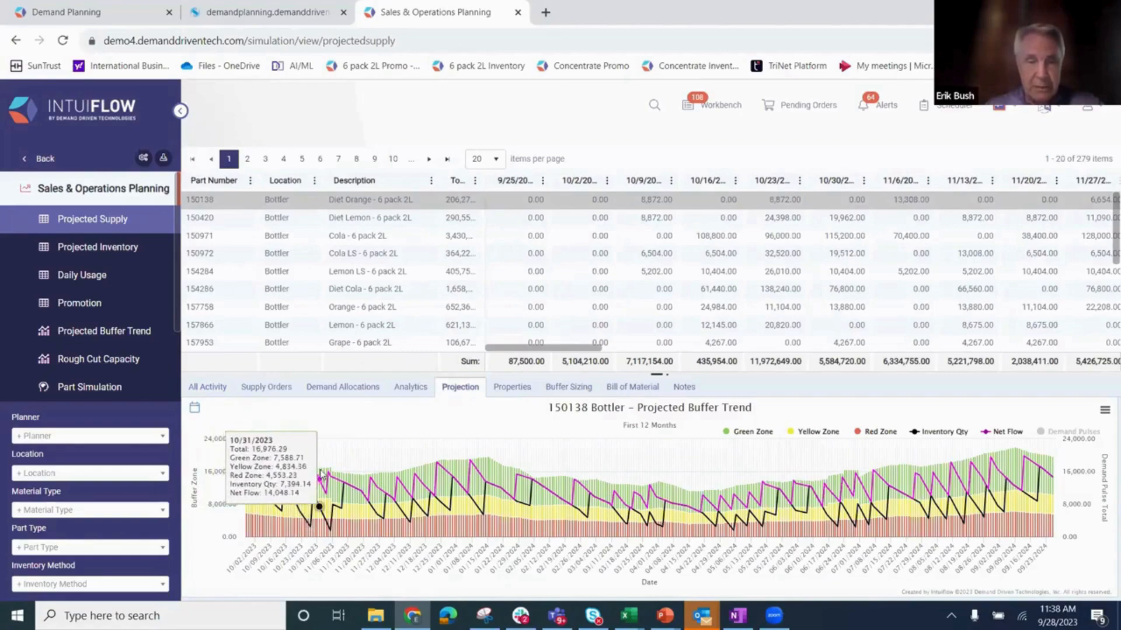
left_click(365, 238)
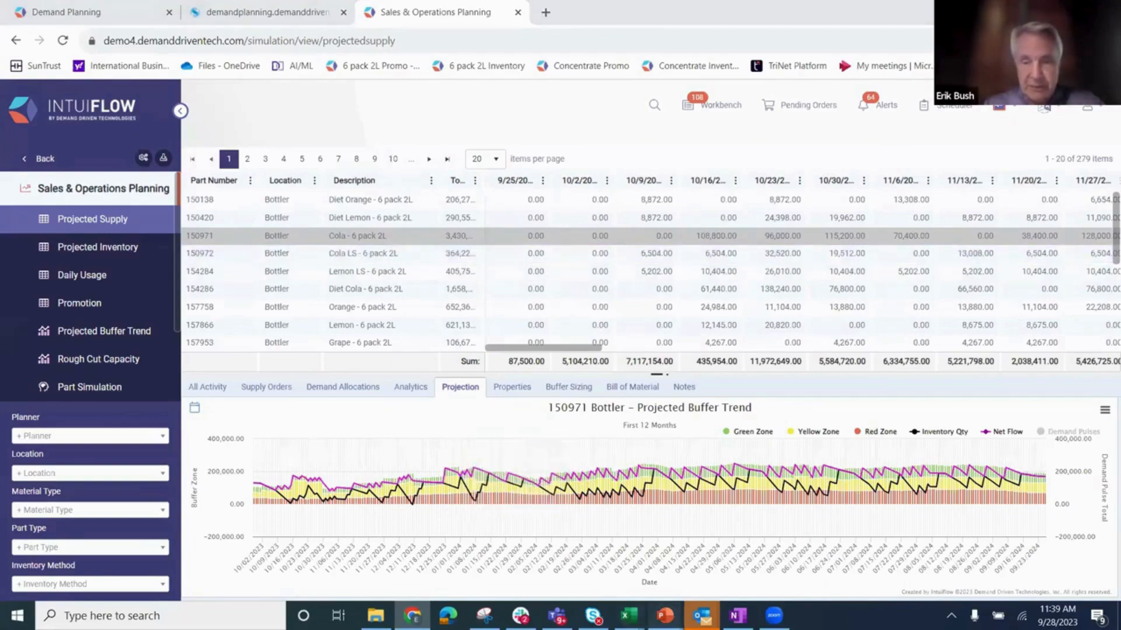
Switch to the Demand Planning presentation in PowerPoint, review the Key Features on slide 11, and return to the browser
mouse_move(657, 610)
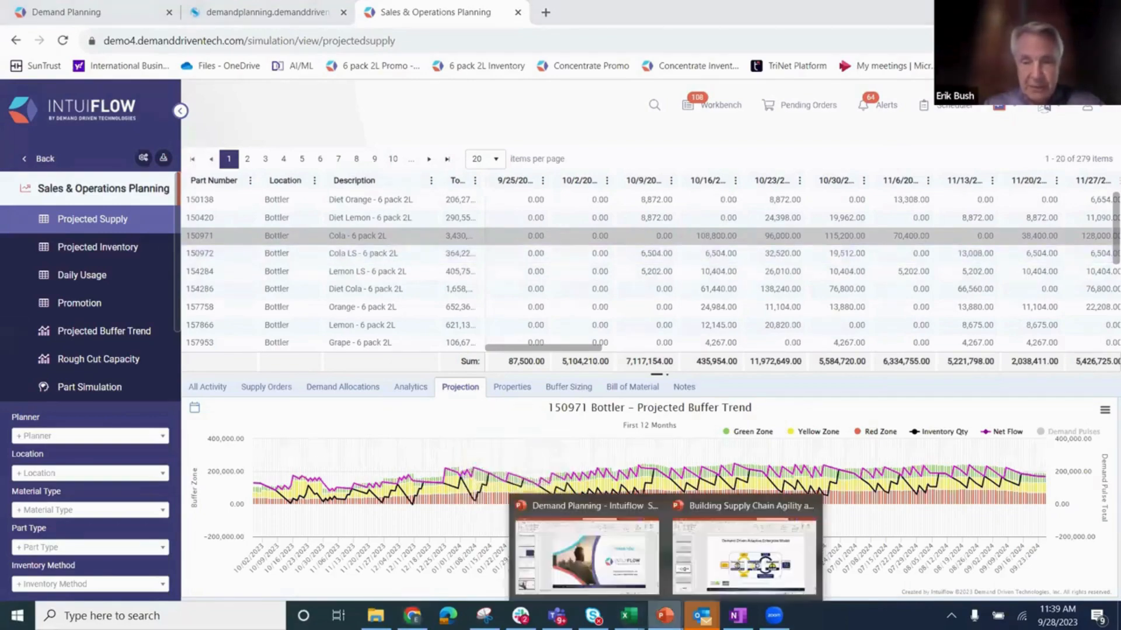
left_click(545, 546)
left_click(109, 425)
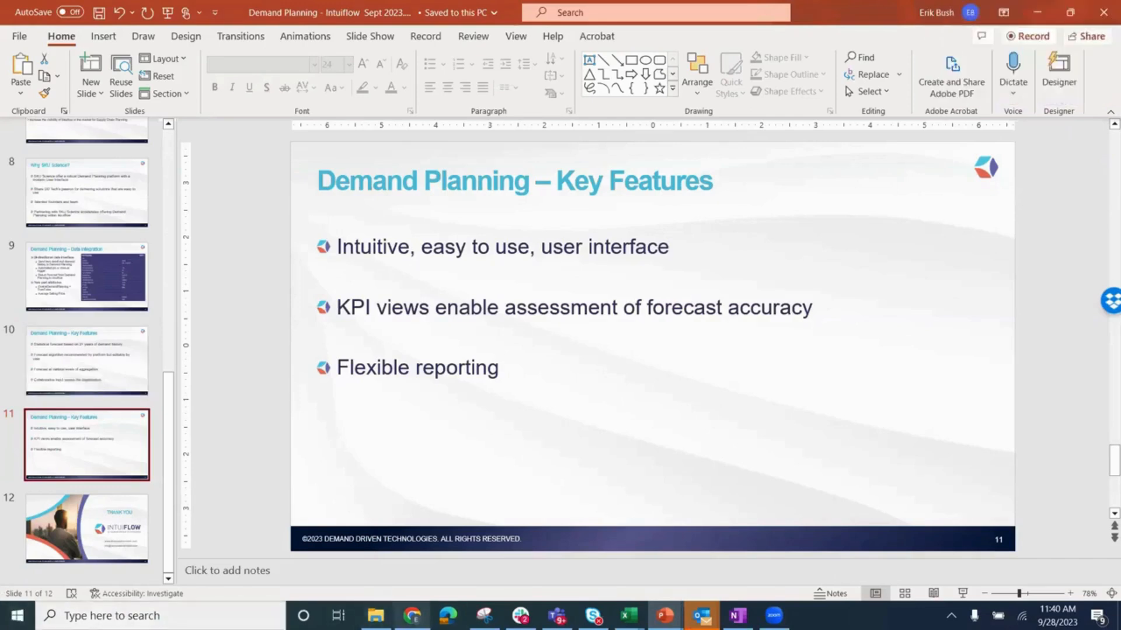
key("alt+Tab")
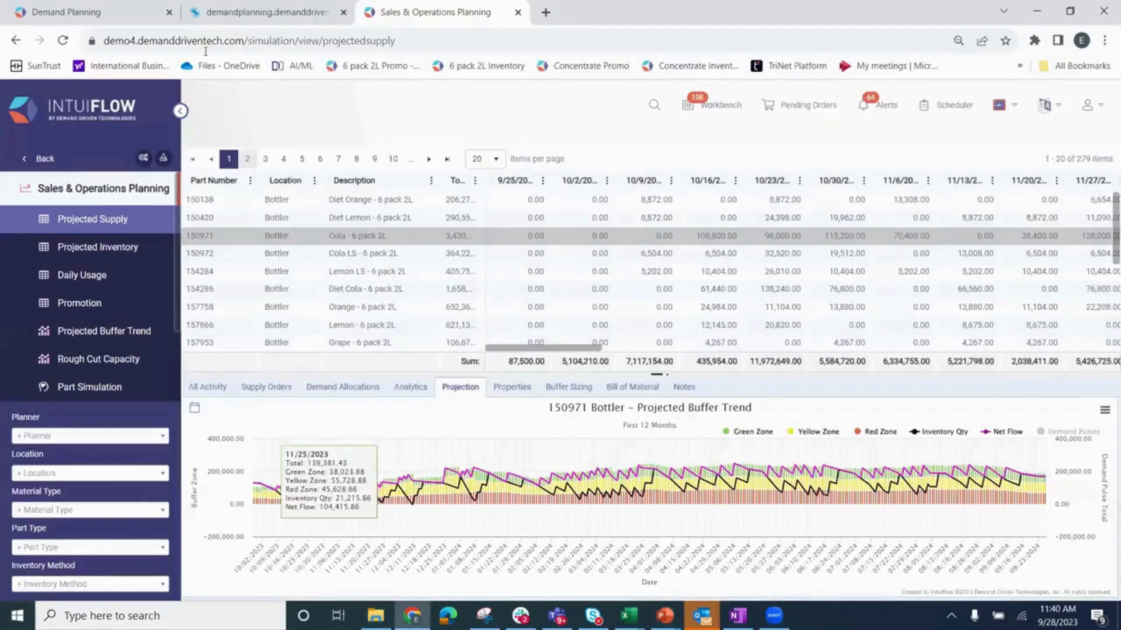
Return to Demand Planning, open the forecast edition aggregated by pack size, and collapse the main navigation
left_click(58, 13)
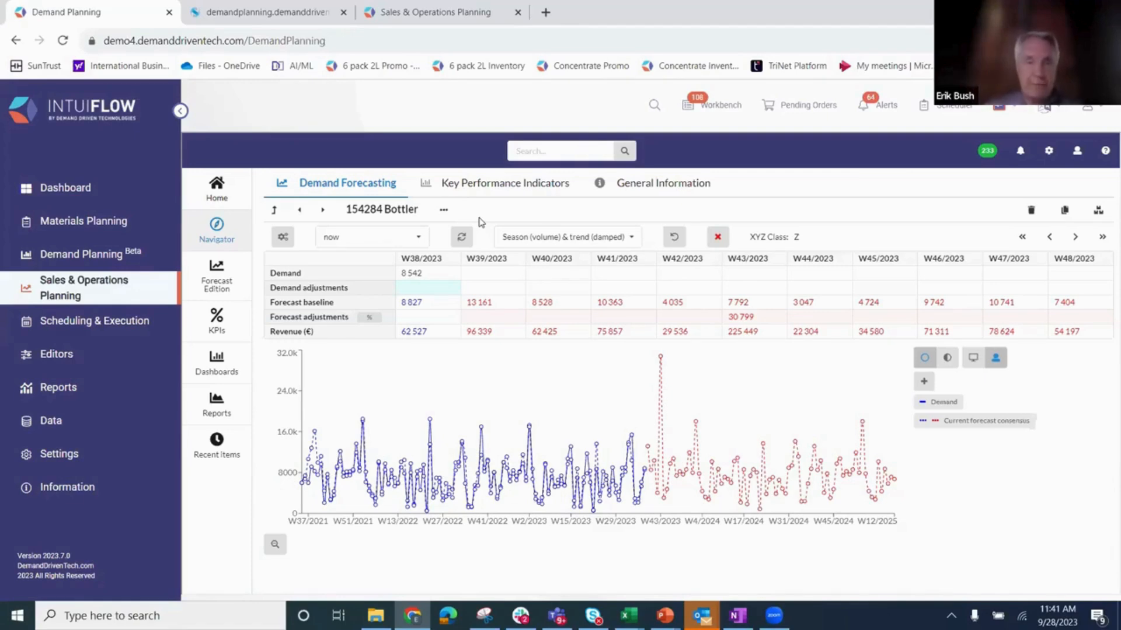
left_click(201, 280)
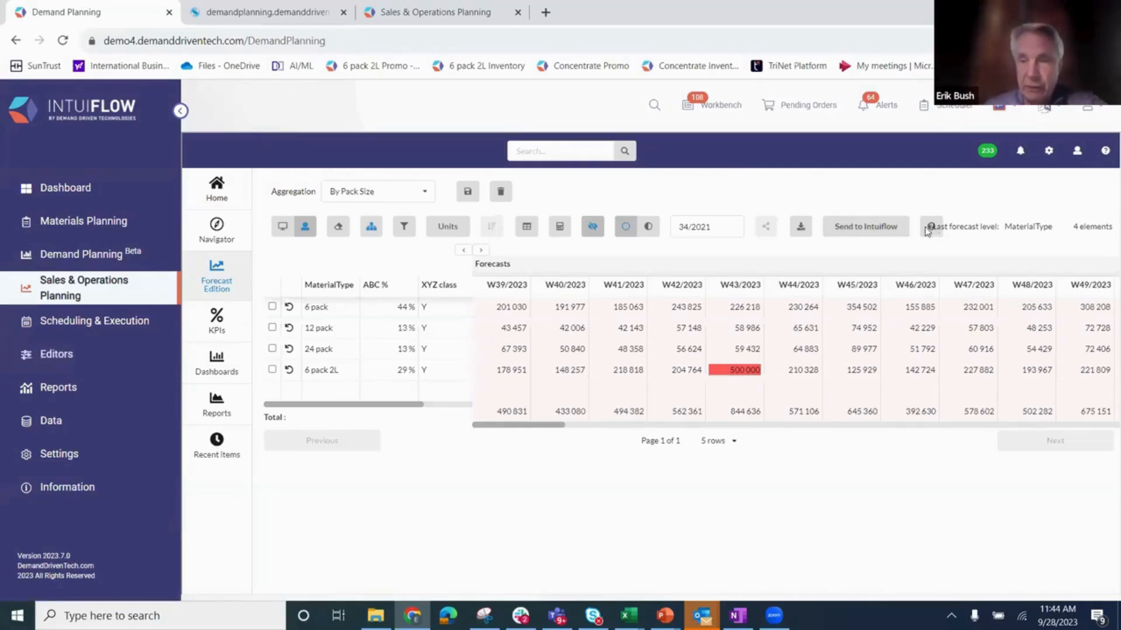
left_click(181, 112)
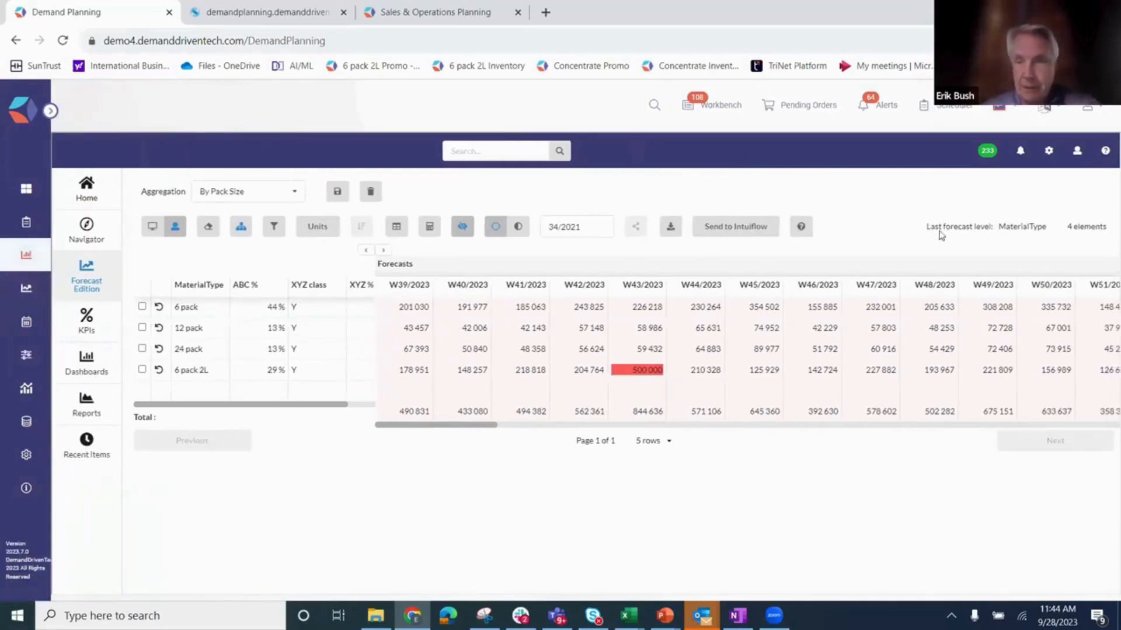
Go through the seven-part guided tour of the forecast edition, displaying the graph for sample part 022-1 along the way
left_click(798, 228)
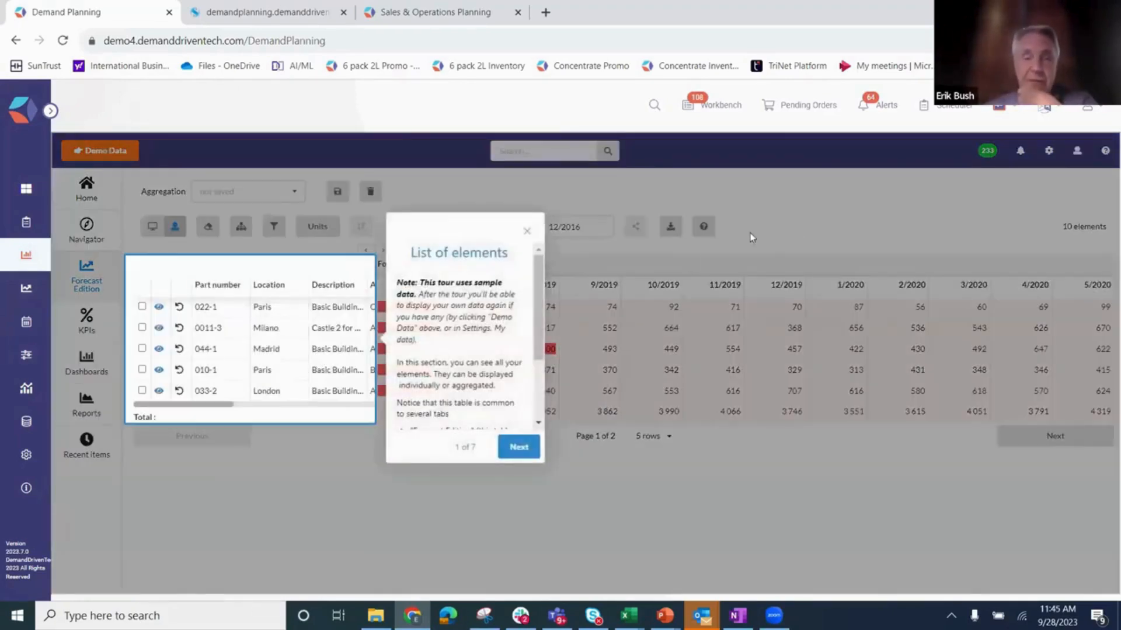
left_click(517, 447)
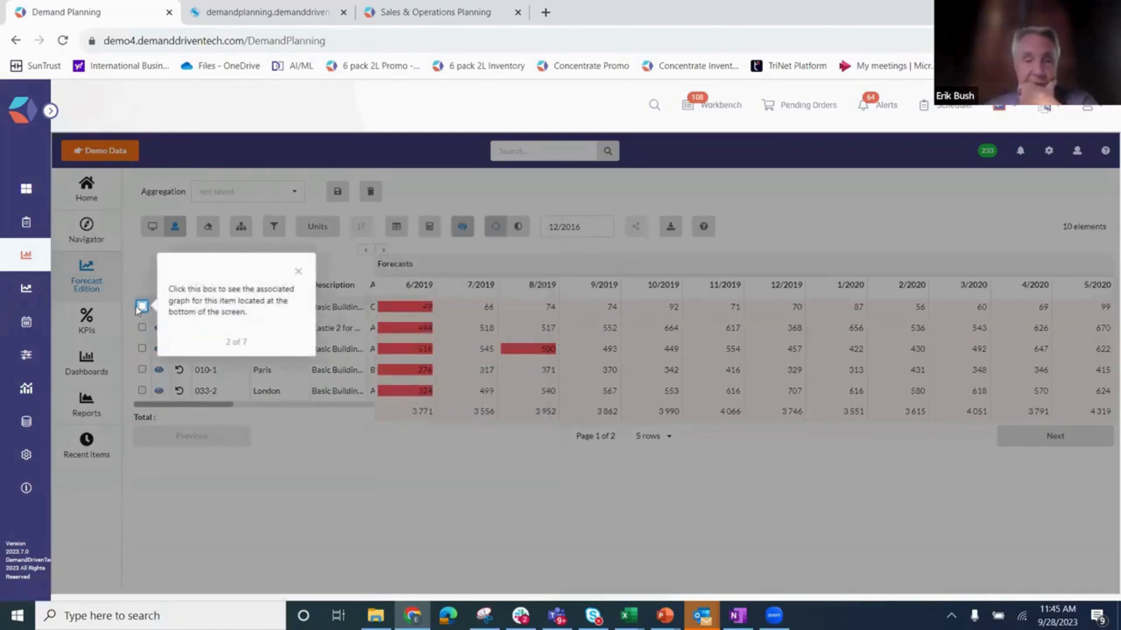
left_click(142, 306)
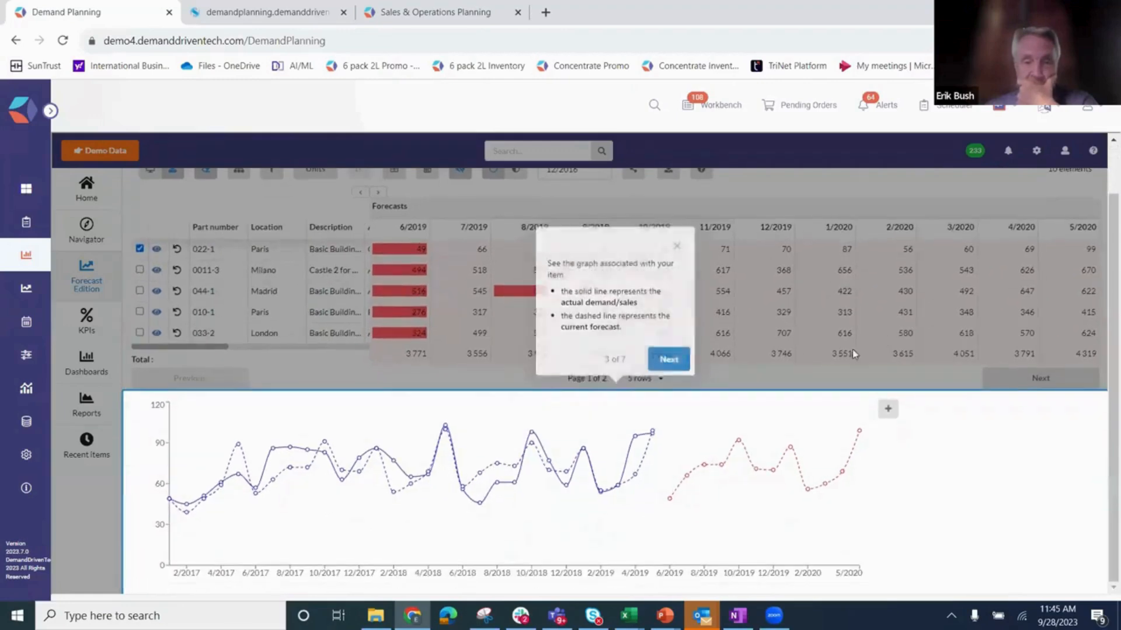
left_click(668, 361)
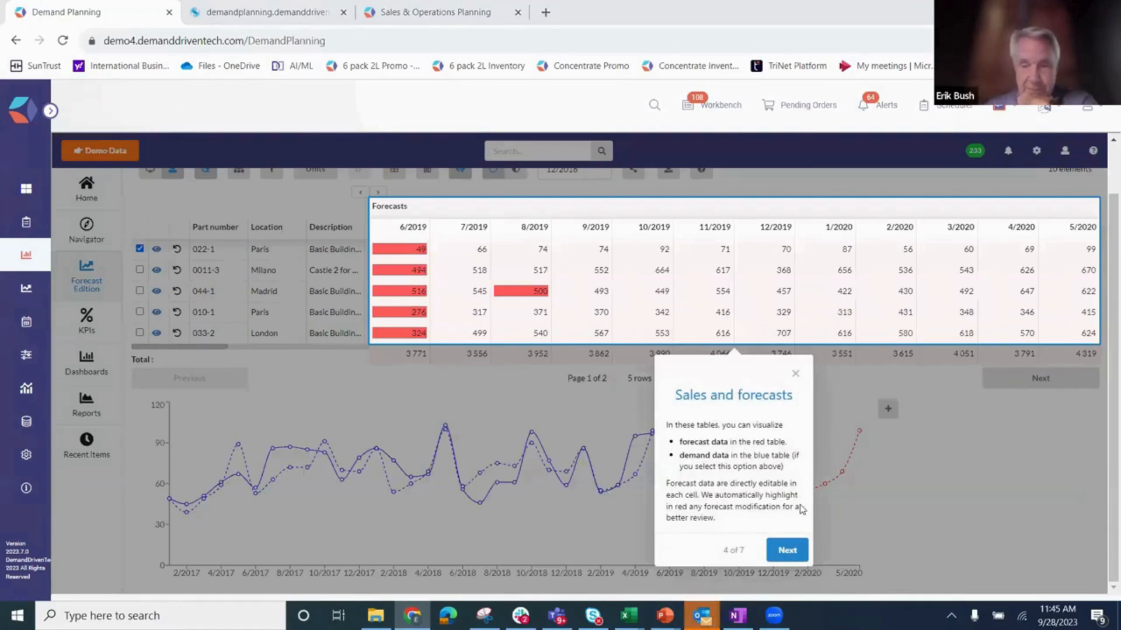
left_click(787, 551)
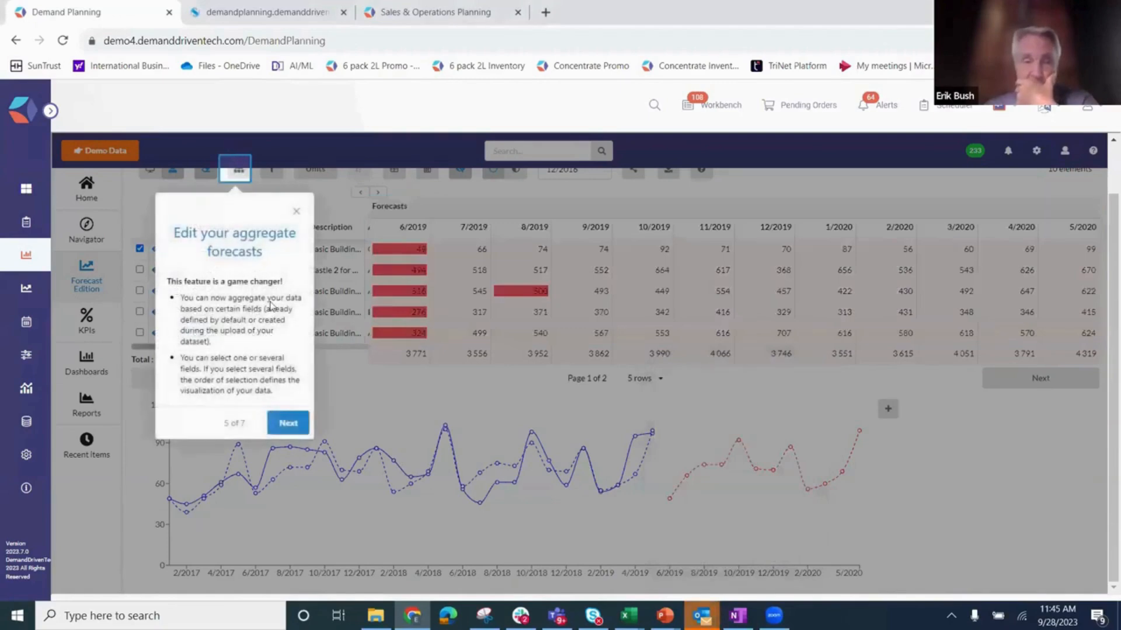
left_click(298, 431)
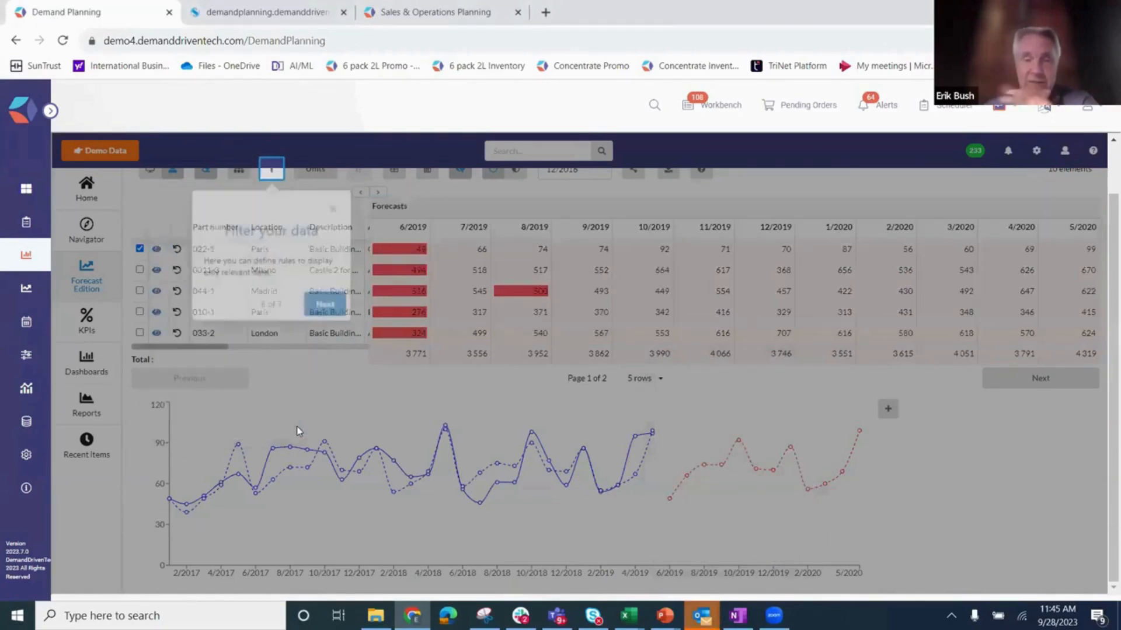
left_click(317, 309)
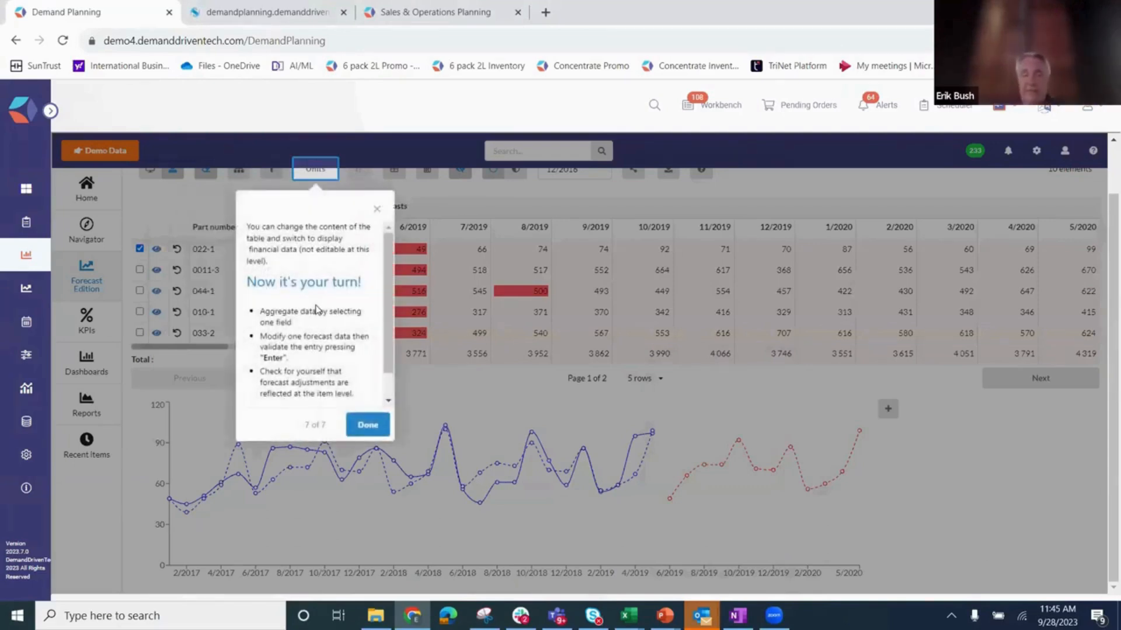
left_click(360, 431)
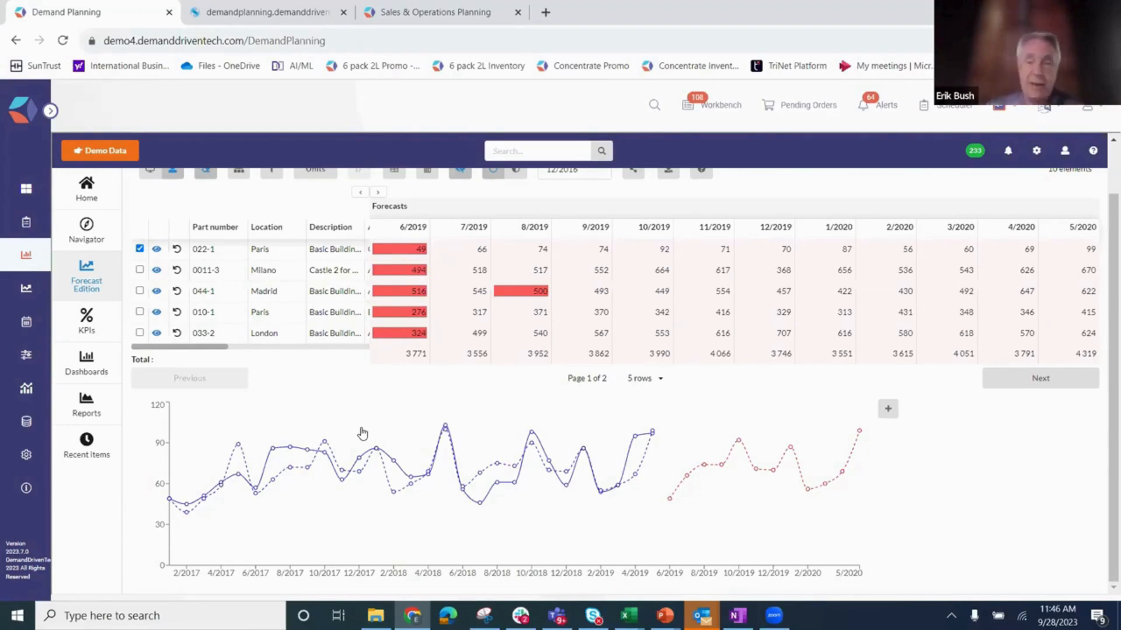
Quit the demo data mode and confirm leaving it
mouse_move(361, 432)
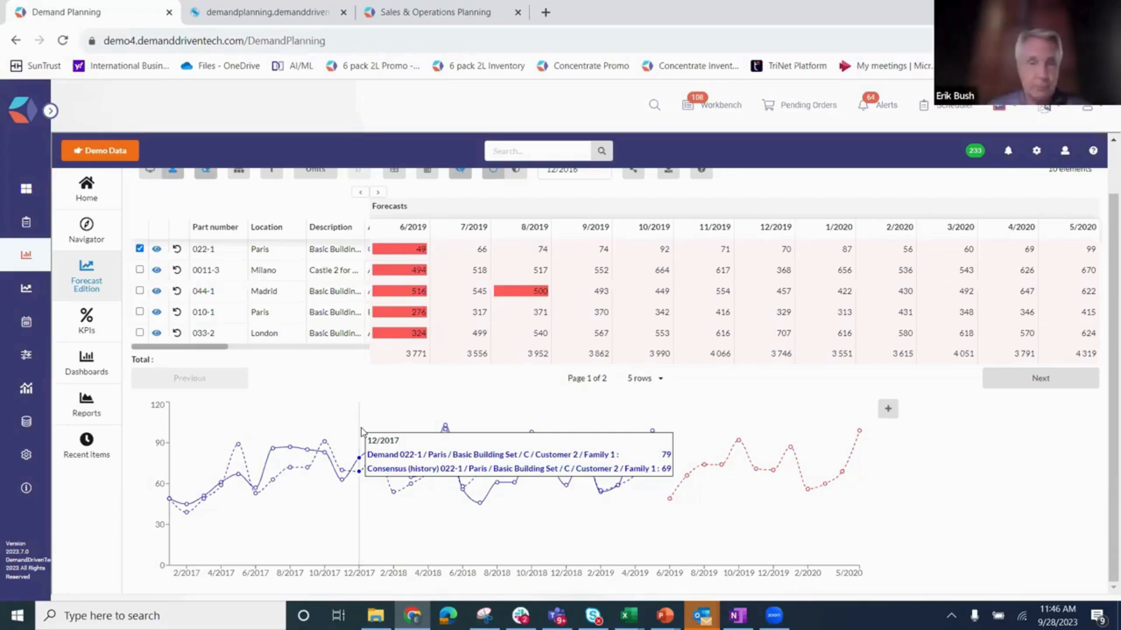
left_click(107, 152)
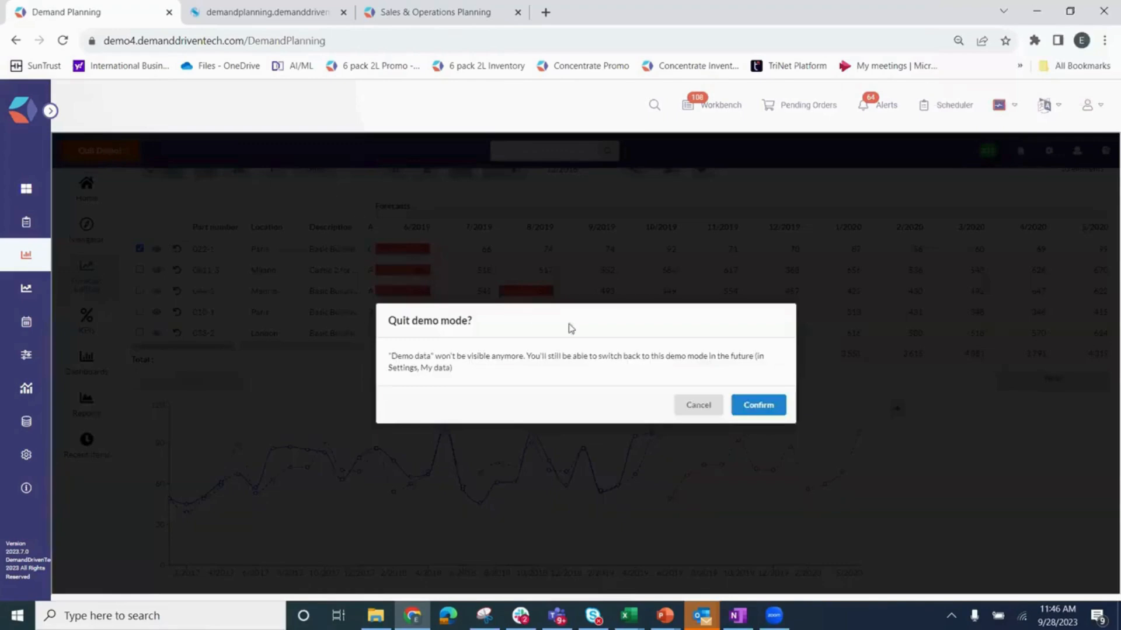
left_click(758, 405)
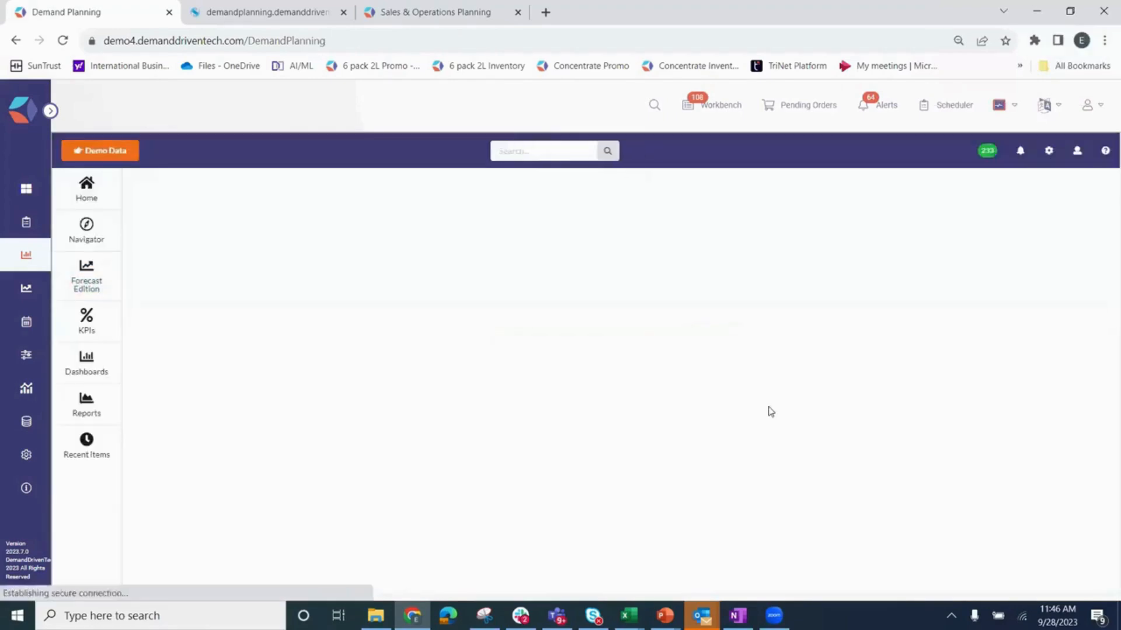